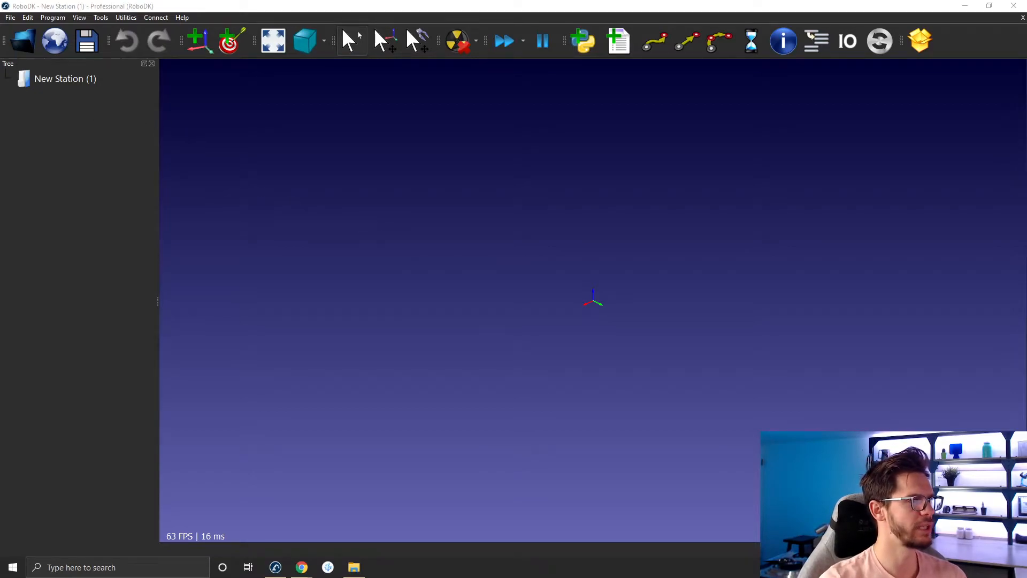
- Load the ABB IRB 120-3/0.6 robot from the library into the new station
{"action": "left_click", "coordinate": [23, 41]}
{"action": "scroll", "coordinate": [277, 273], "scroll_direction": "down", "scroll_amount": 4}
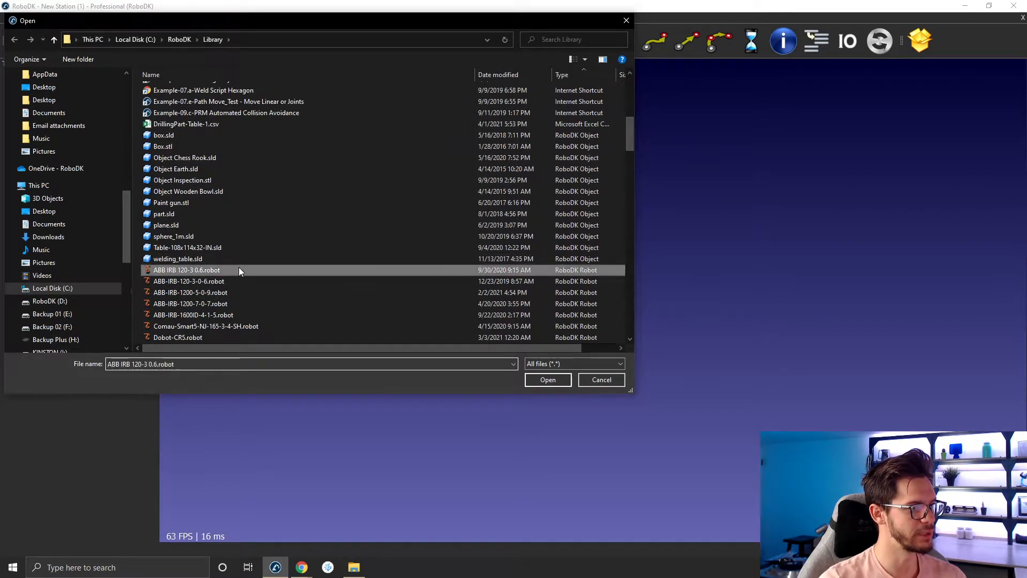
{"action": "double_click", "coordinate": [239, 270]}
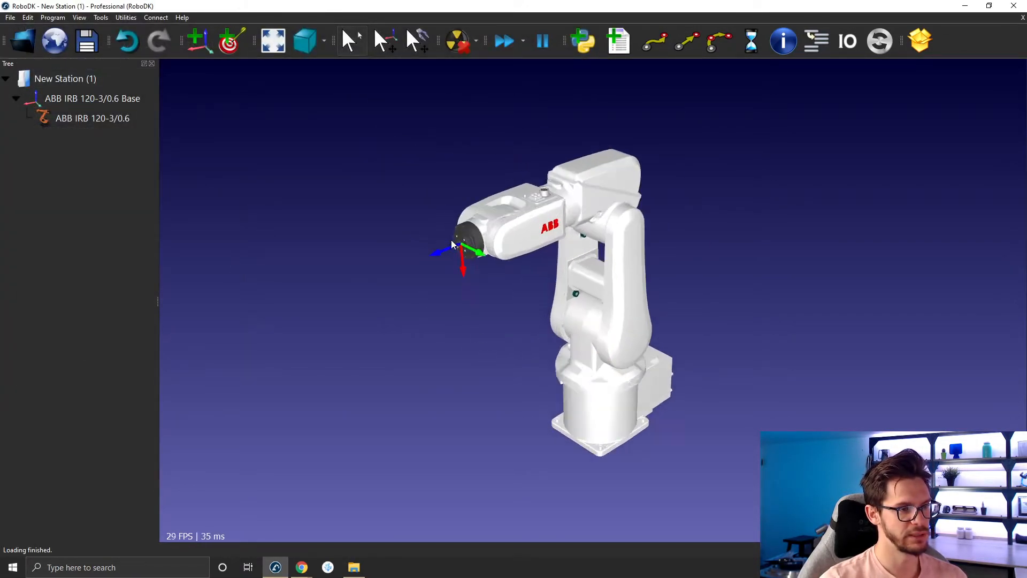
- Browse the library and load the weld gun tool onto the robot
{"action": "left_click", "coordinate": [23, 42]}
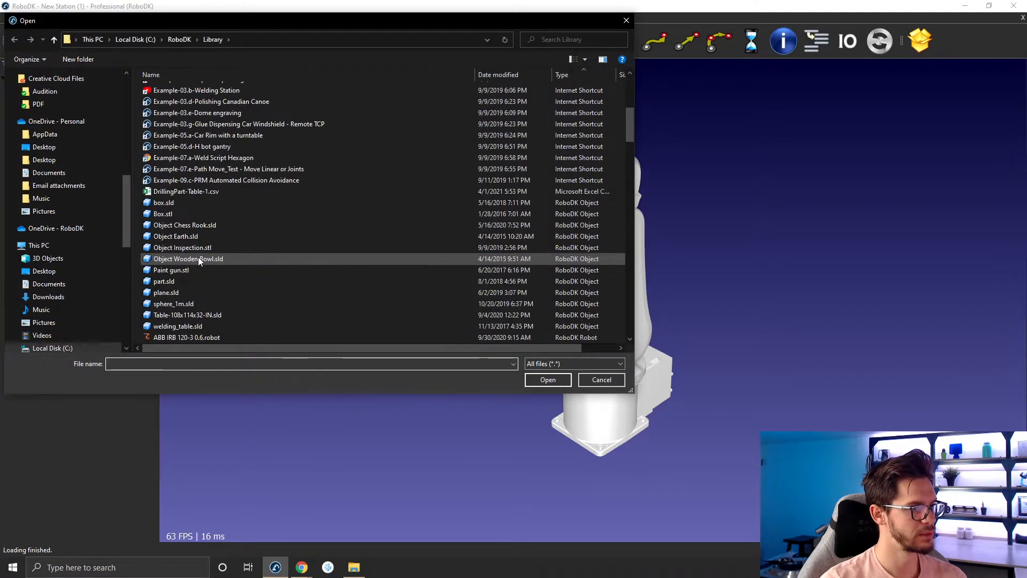
{"action": "scroll", "coordinate": [198, 260], "scroll_direction": "down", "scroll_amount": 5}
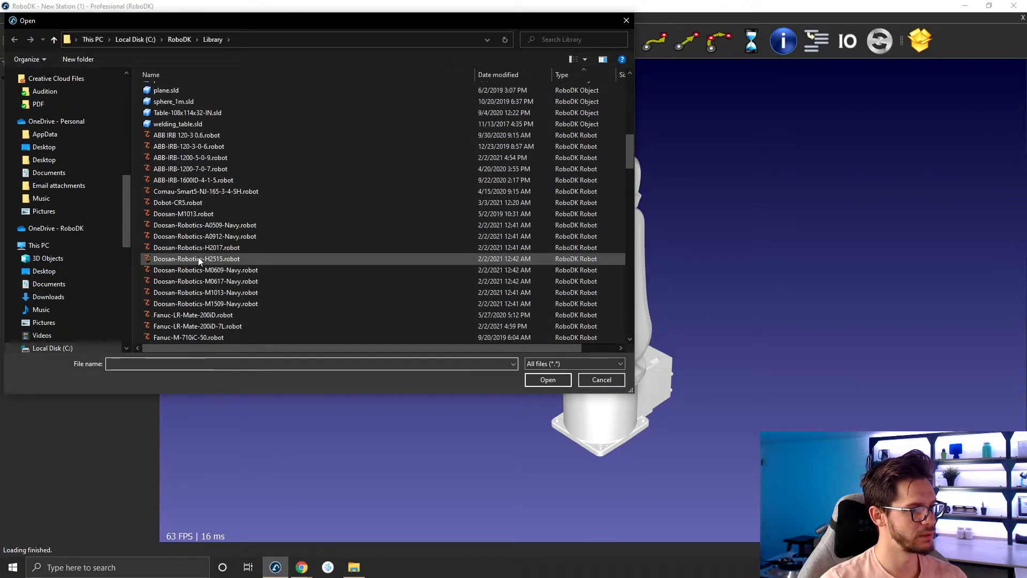
{"action": "scroll", "coordinate": [198, 259], "scroll_direction": "up", "scroll_amount": 13}
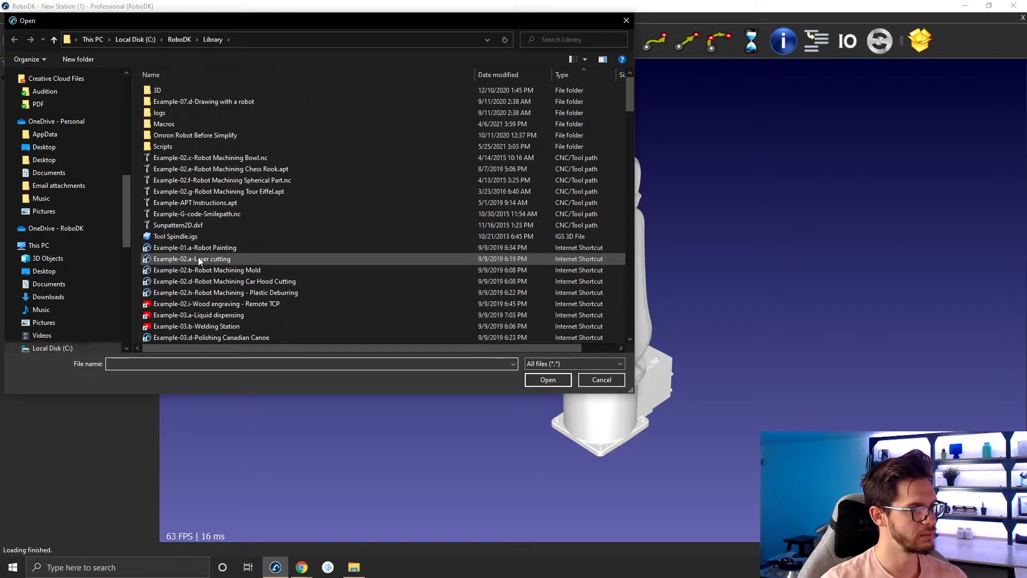
{"action": "scroll", "coordinate": [198, 258], "scroll_direction": "down", "scroll_amount": 15}
{"action": "scroll", "coordinate": [198, 259], "scroll_direction": "up", "scroll_amount": 8}
{"action": "scroll", "coordinate": [201, 256], "scroll_direction": "up", "scroll_amount": 5}
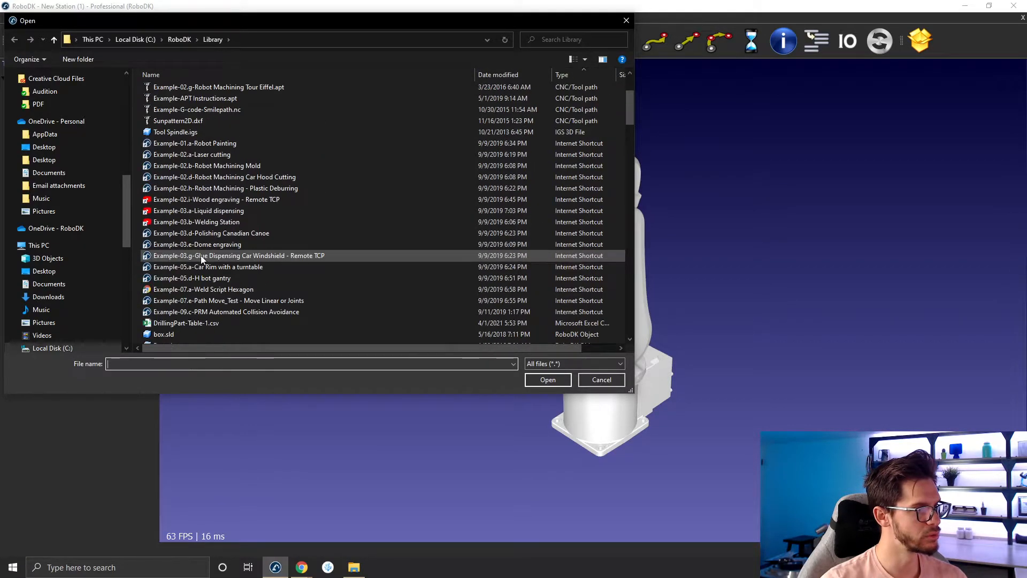
{"action": "scroll", "coordinate": [247, 193], "scroll_direction": "down", "scroll_amount": 20}
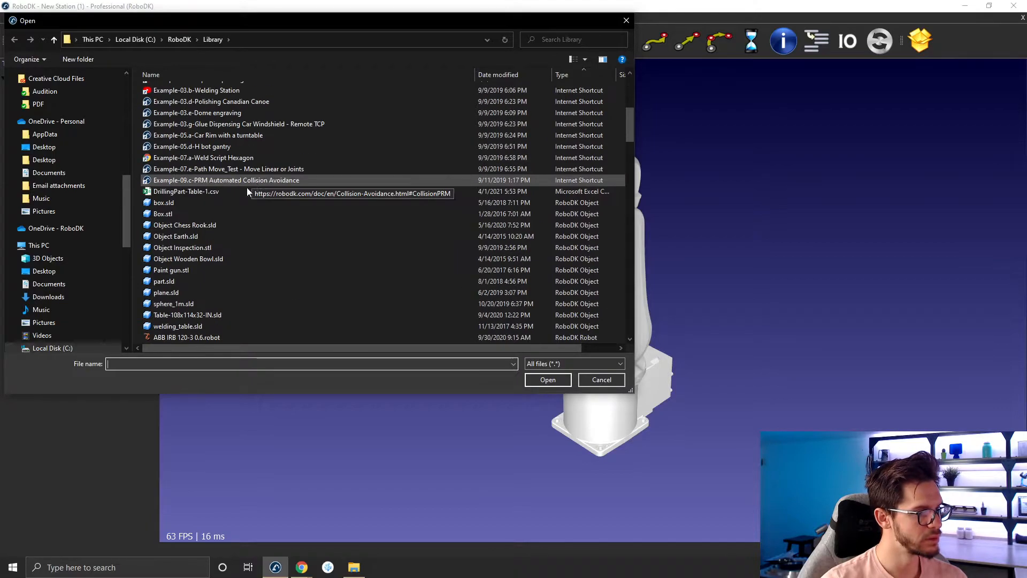
{"action": "scroll", "coordinate": [258, 211], "scroll_direction": "down", "scroll_amount": 10}
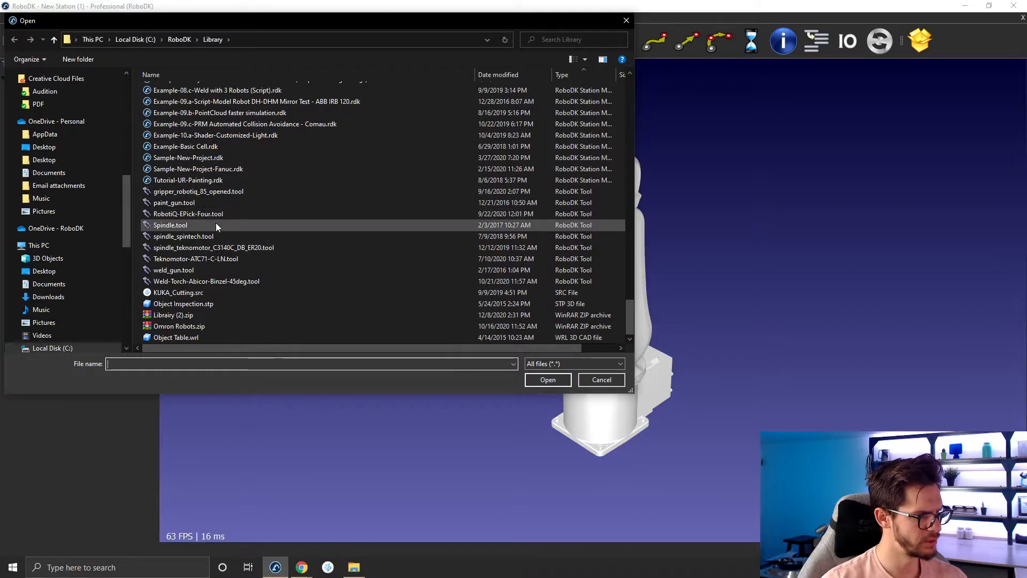
{"action": "double_click", "coordinate": [224, 271]}
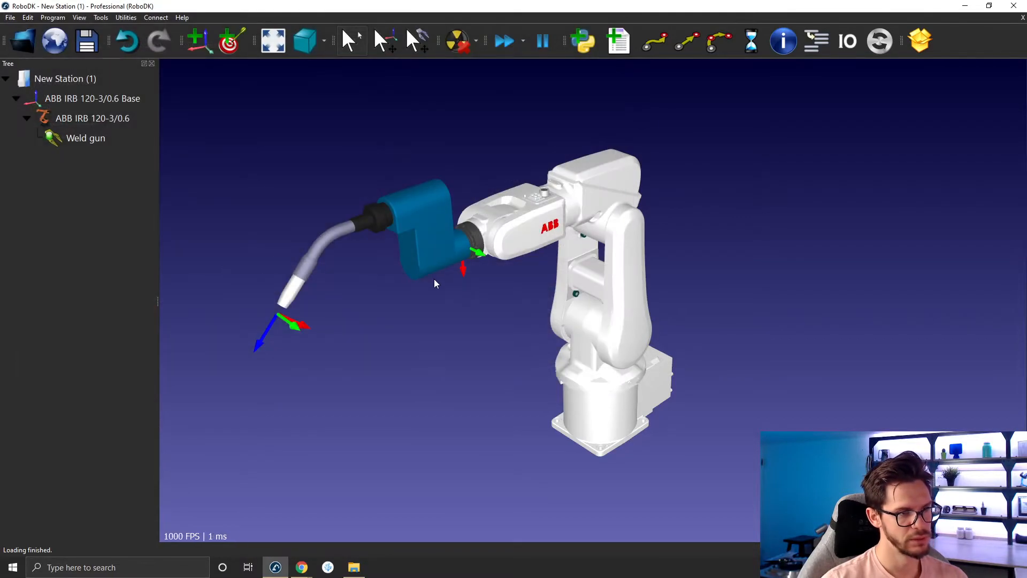
- Open the weld gun's tool details and apply a scale ratio of 0.5 to it
{"action": "double_click", "coordinate": [447, 259]}
{"action": "left_click", "coordinate": [828, 155]}
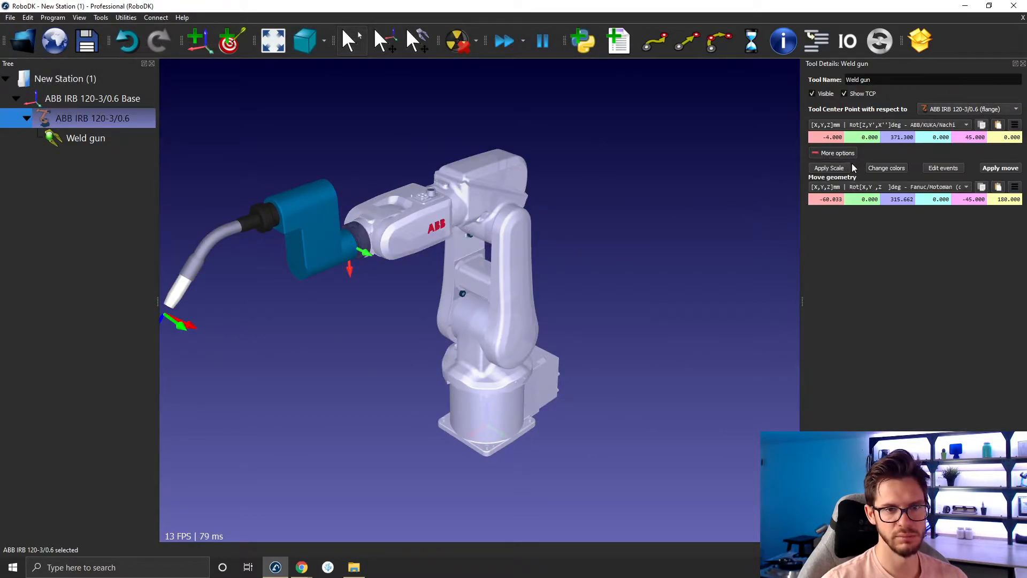
{"action": "left_click", "coordinate": [842, 168]}
{"action": "type", "text": "0.5"}
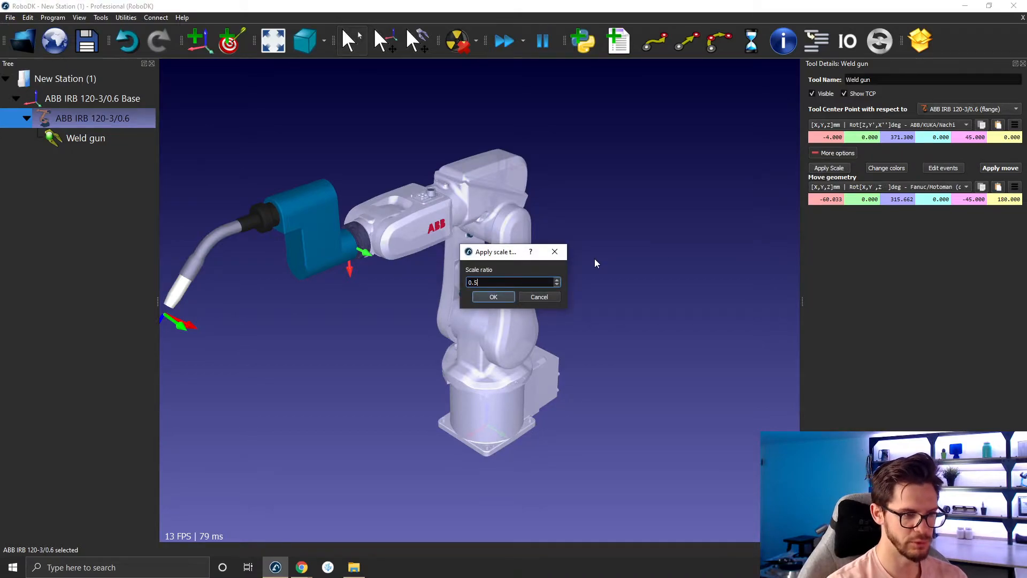
{"action": "key", "text": "Return"}
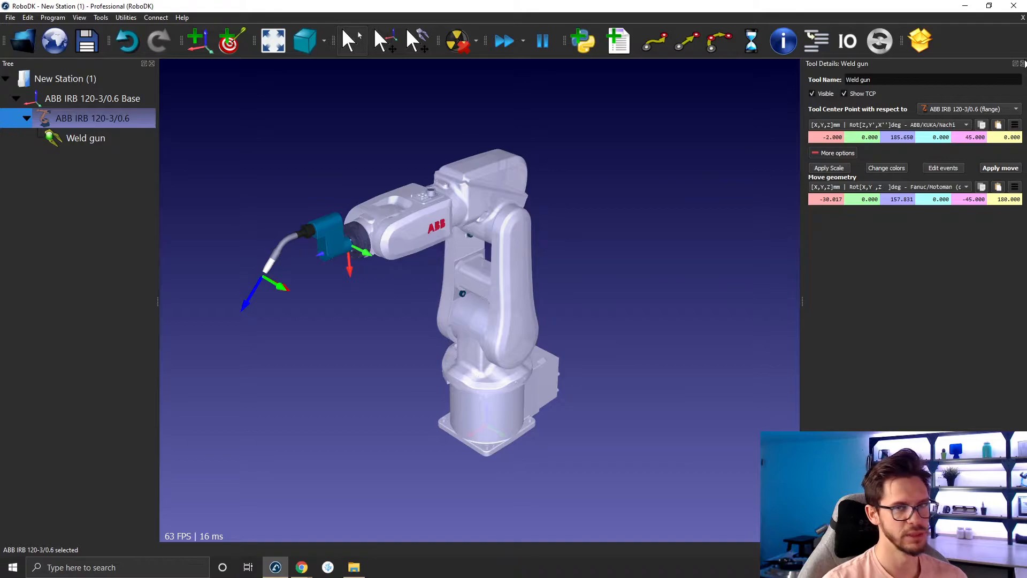
{"action": "left_click", "coordinate": [1022, 64]}
- Turn off the display of the robot flange from the robot's options
{"action": "right_click", "coordinate": [541, 250]}
{"action": "left_click", "coordinate": [523, 246]}
{"action": "right_click", "coordinate": [517, 244]}
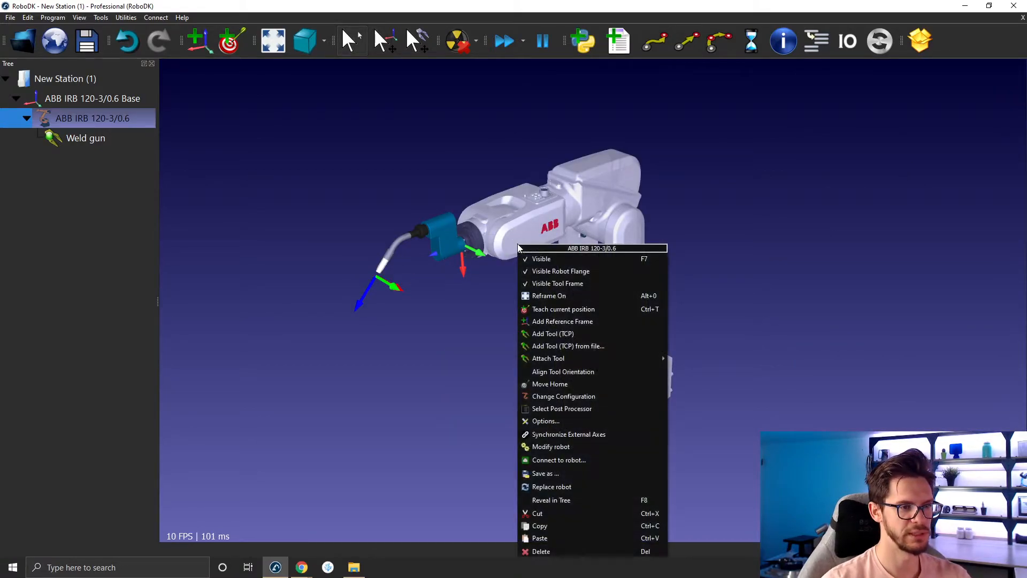
{"action": "left_click", "coordinate": [541, 274]}
{"action": "left_click", "coordinate": [314, 188]}
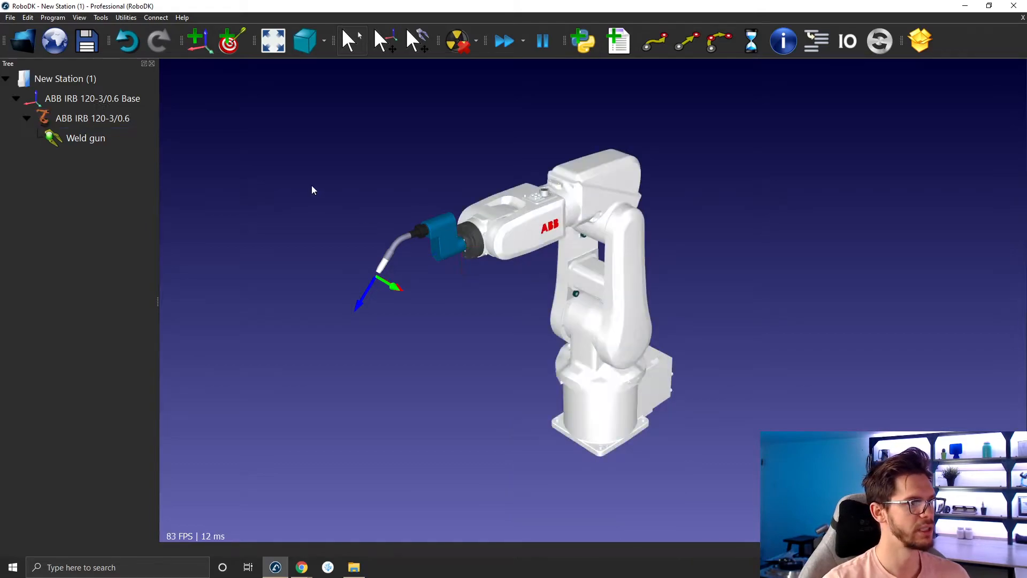
- Add a new reference frame and move it below and in front of the robot's tool
{"action": "left_click", "coordinate": [195, 52]}
{"action": "scroll", "coordinate": [492, 397], "scroll_direction": "down", "scroll_amount": 5}
{"action": "right_click_drag", "start_coordinate": [575, 420], "coordinate": [595, 358]}
{"action": "left_click_drag", "start_coordinate": [654, 376], "coordinate": [441, 342], "text": "alt"}
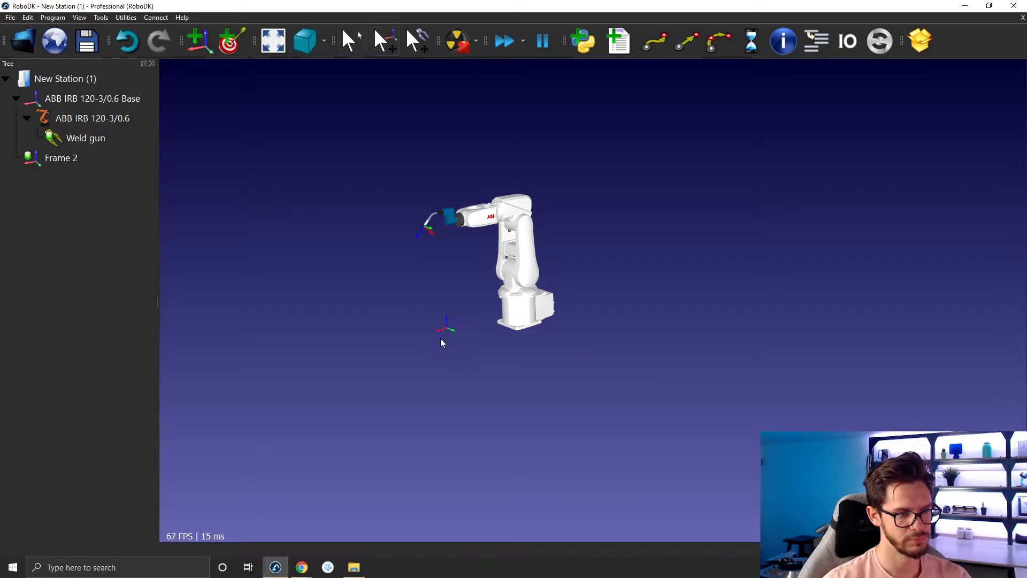
{"action": "scroll", "coordinate": [435, 336], "scroll_direction": "up", "scroll_amount": 2}
{"action": "scroll", "coordinate": [434, 336], "scroll_direction": "up", "scroll_amount": 3}
{"action": "right_click_drag", "start_coordinate": [435, 327], "coordinate": [453, 423]}
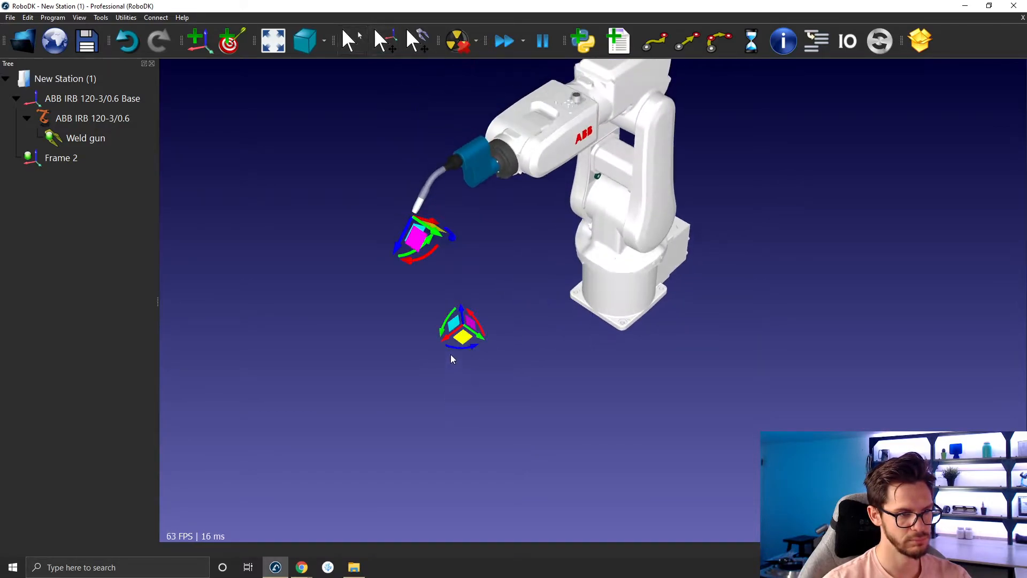
{"action": "left_click_drag", "start_coordinate": [445, 338], "coordinate": [409, 366], "text": "alt"}
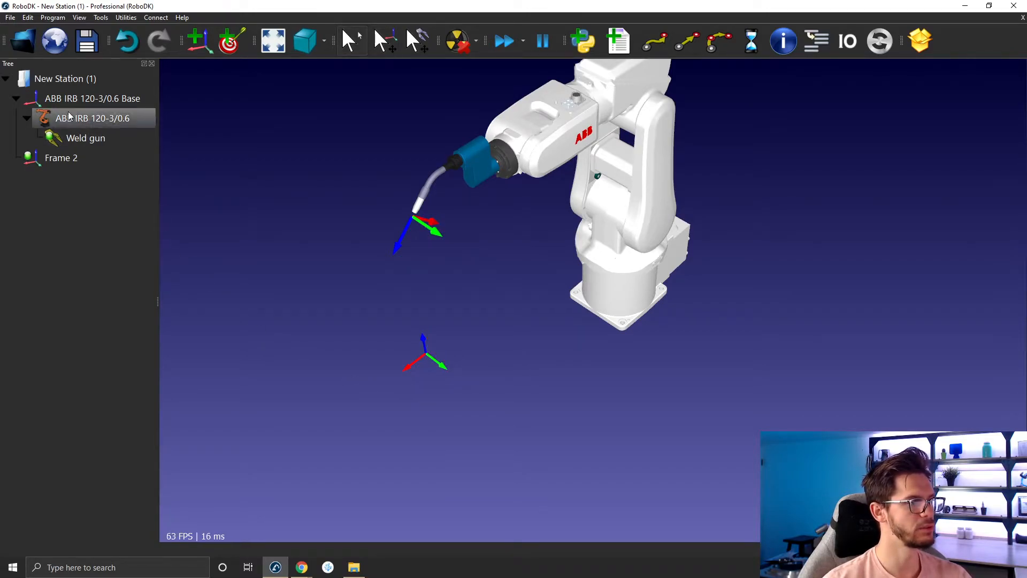
- Move the robot's tool to a new position near the frame by dragging it
{"action": "key", "text": "alt"}
{"action": "left_click_drag", "start_coordinate": [430, 259], "coordinate": [463, 242]}
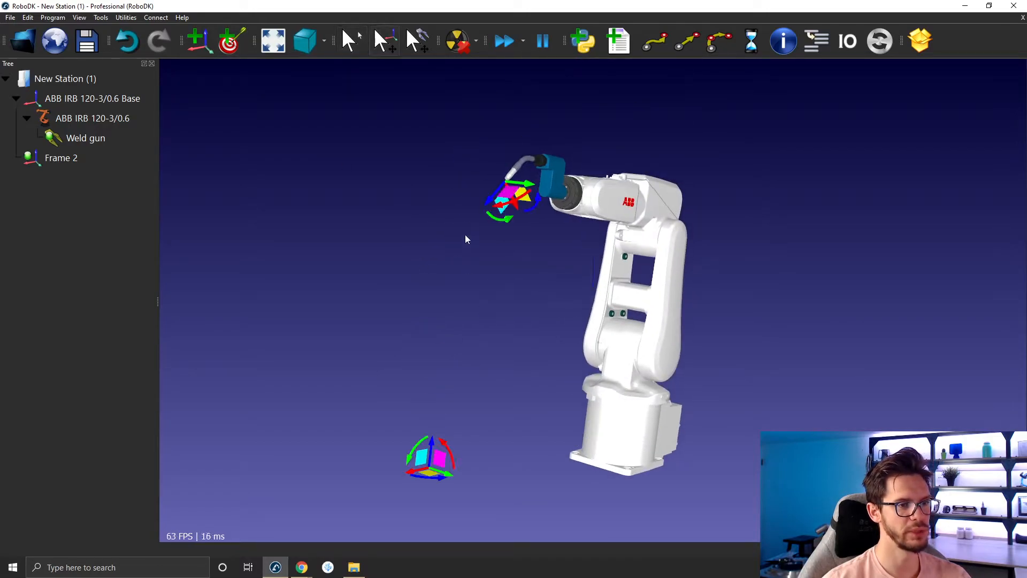
{"action": "left_click_drag", "start_coordinate": [503, 214], "coordinate": [451, 299]}
{"action": "left_click_drag", "start_coordinate": [485, 267], "coordinate": [390, 319], "text": "alt"}
- Teach four targets in the new frame from the robot's current positions
{"action": "left_click", "coordinate": [228, 46]}
{"action": "left_click", "coordinate": [229, 43]}
{"action": "left_click", "coordinate": [228, 43]}
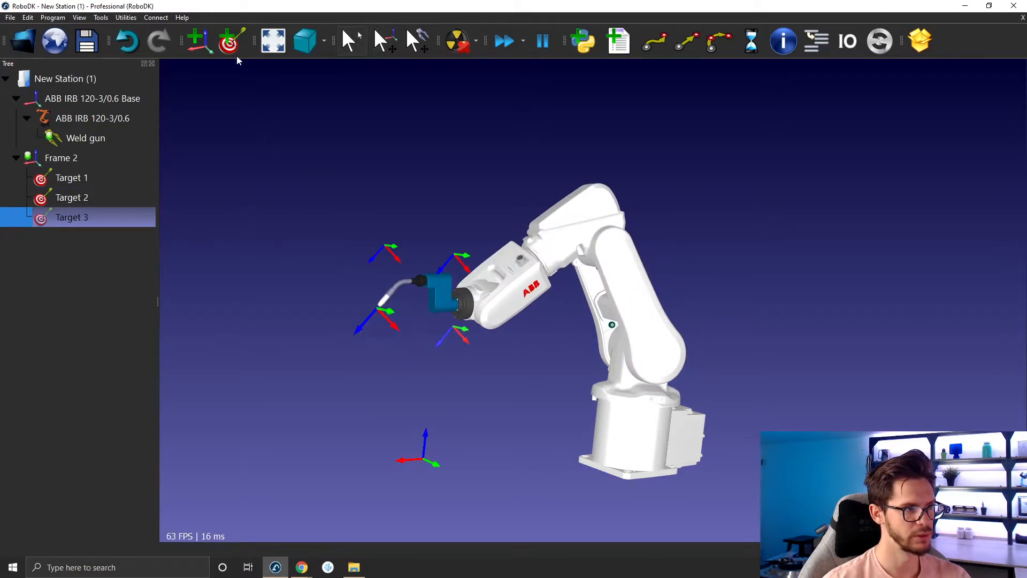
{"action": "left_click", "coordinate": [229, 43]}
{"action": "left_click_drag", "start_coordinate": [282, 220], "coordinate": [463, 348]}
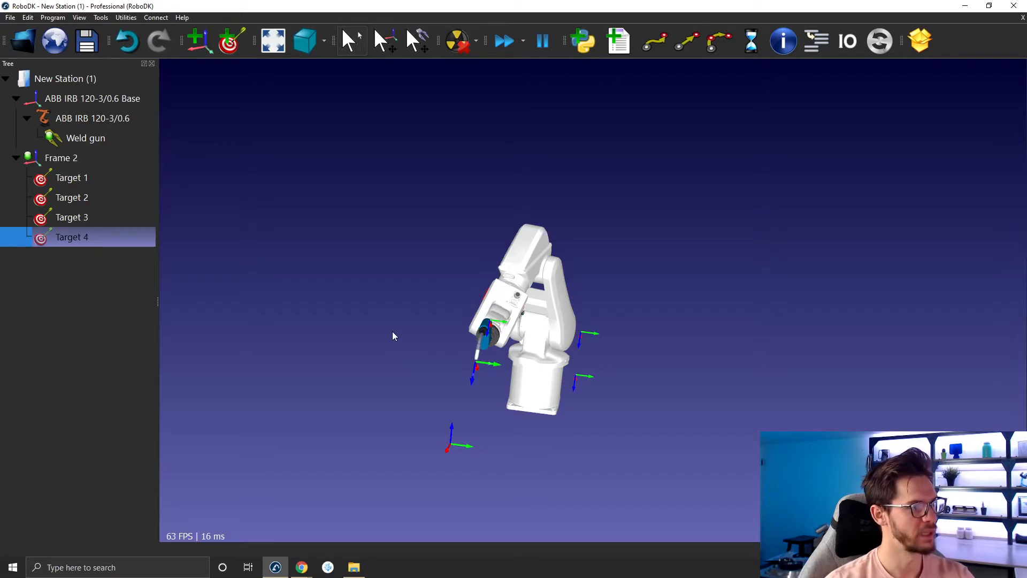
- Select all four targets and create a program from them
{"action": "left_click", "coordinate": [72, 178]}
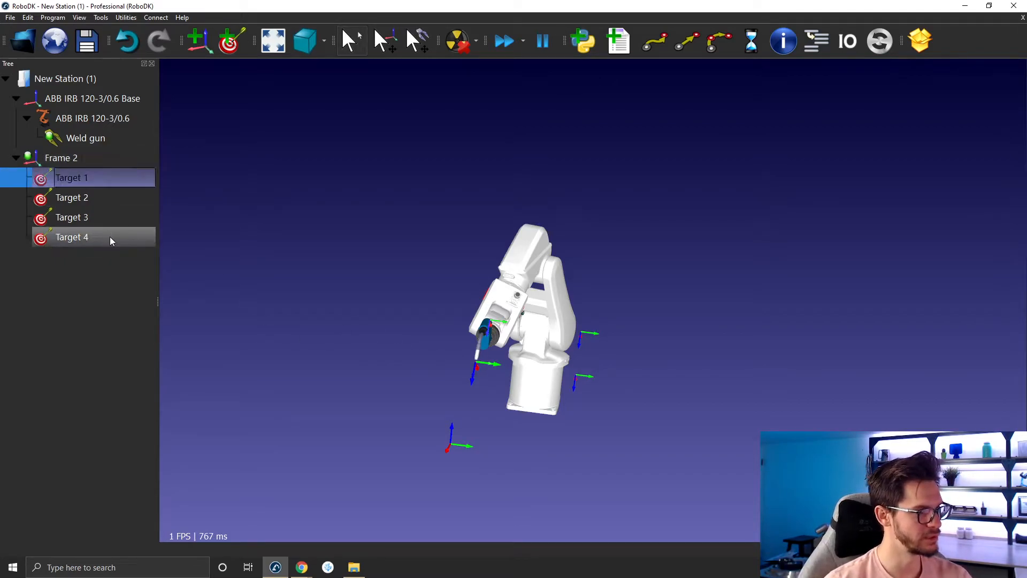
{"action": "left_click", "coordinate": [109, 235], "text": "shift"}
{"action": "right_click", "coordinate": [111, 237]}
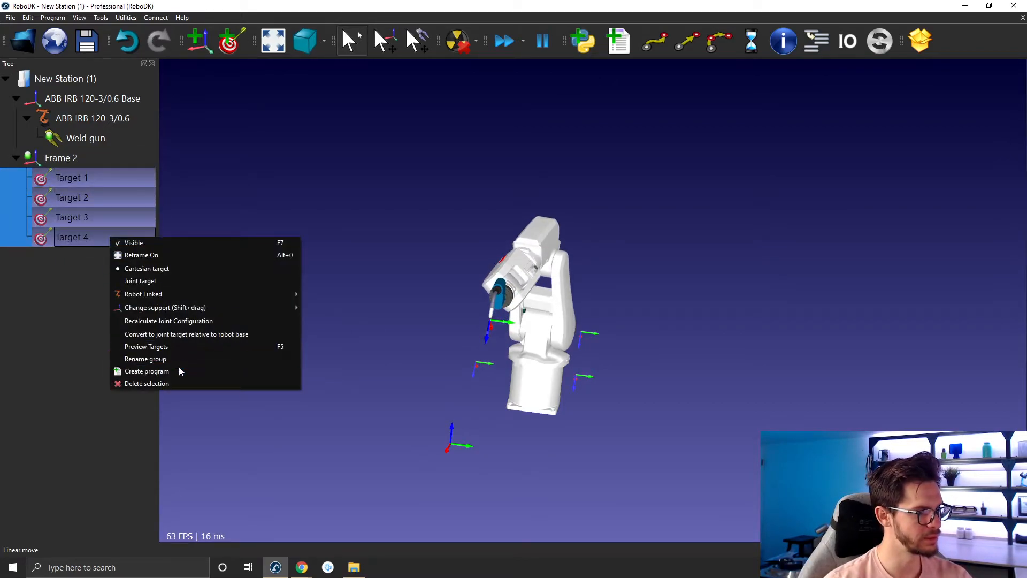
{"action": "left_click", "coordinate": [160, 370]}
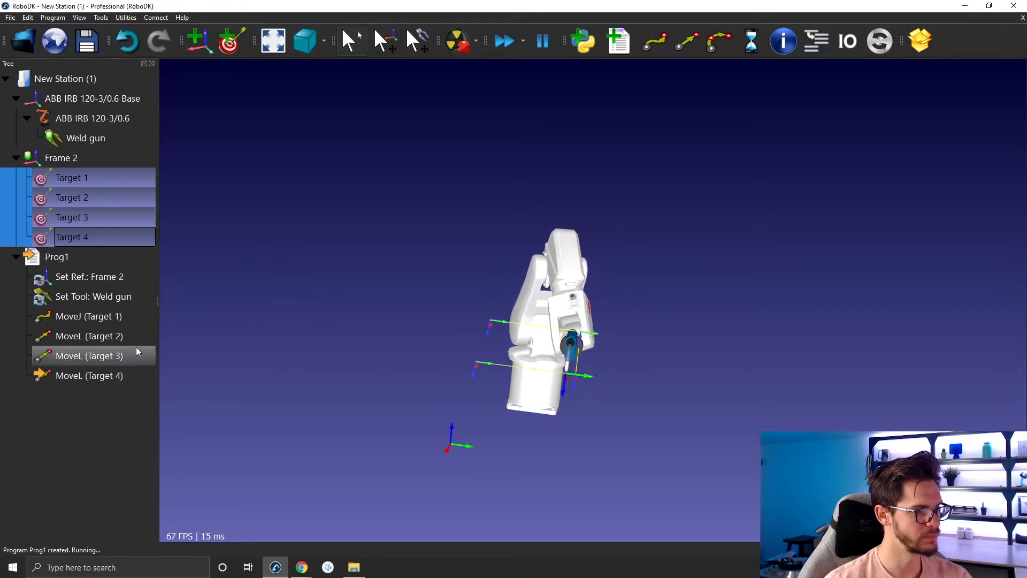
- Change the move to the second target into a joint move
{"action": "right_click", "coordinate": [102, 333]}
{"action": "left_click", "coordinate": [147, 412]}
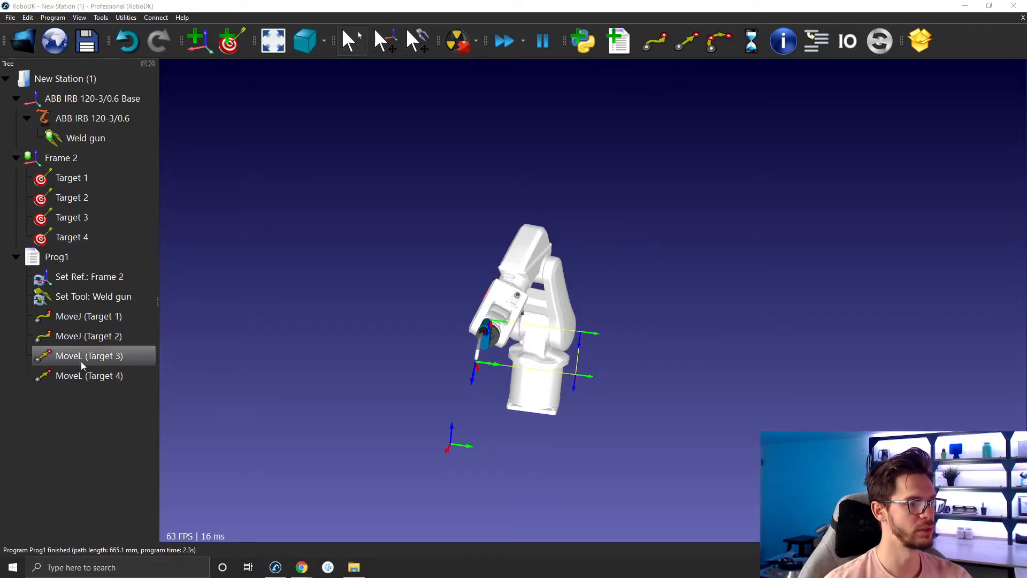
{"action": "left_click_drag", "start_coordinate": [420, 353], "coordinate": [359, 336]}
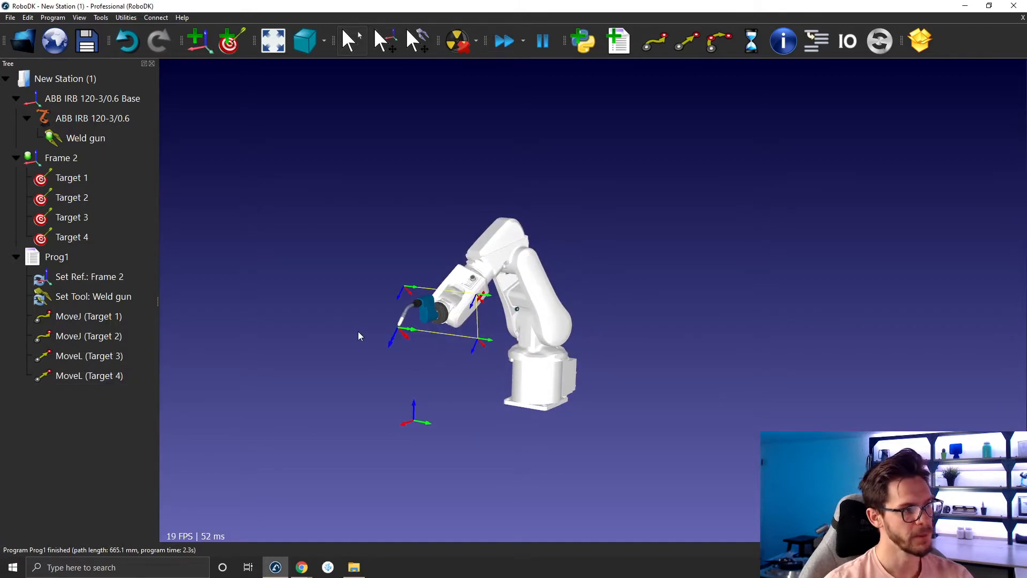
- Rename the program as Test_Generate_Program
{"action": "left_click", "coordinate": [82, 257]}
{"action": "left_click", "coordinate": [81, 257]}
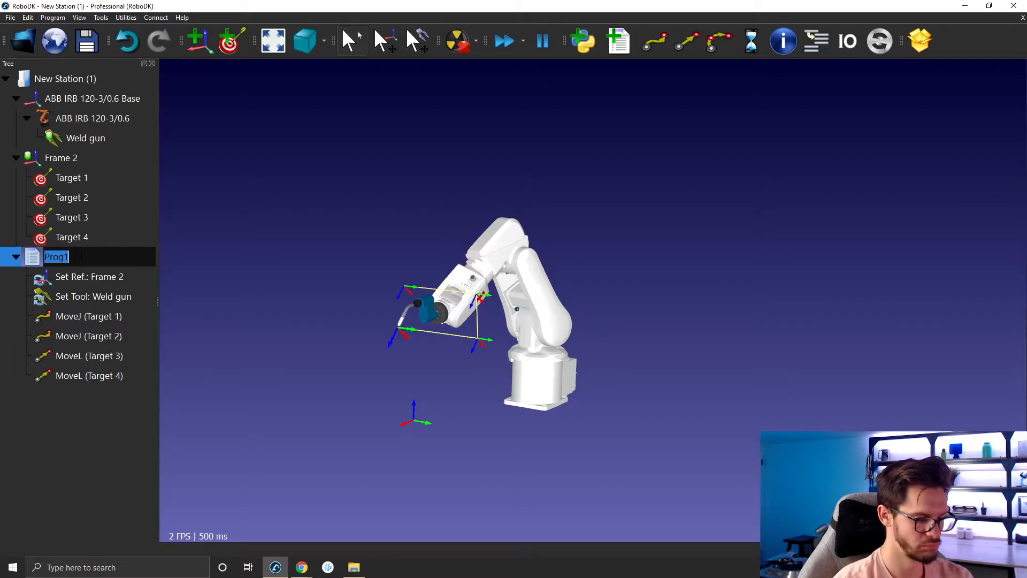
{"action": "type", "text": "Test"}
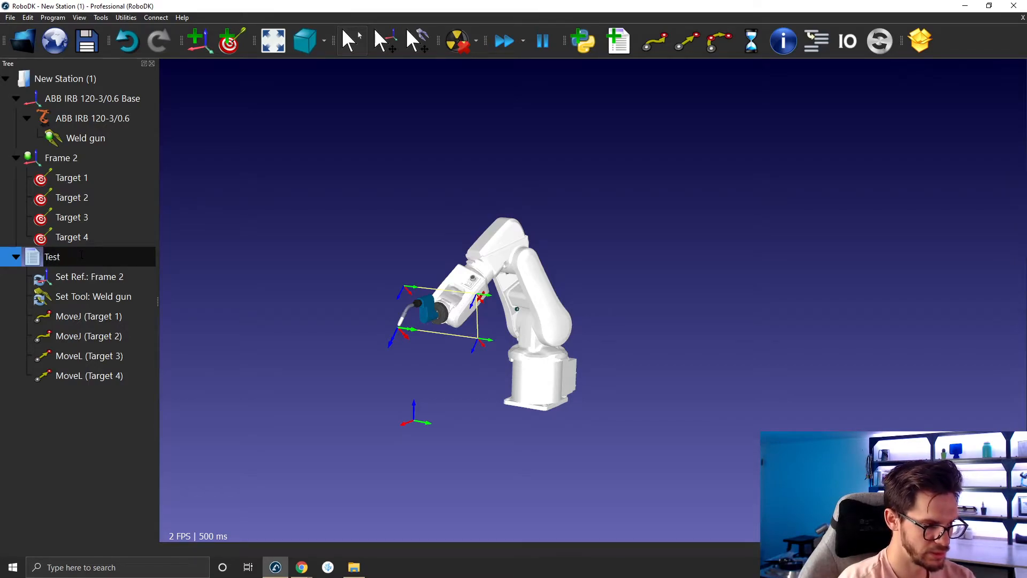
{"action": "type", "text": "_Generate_Program"}
{"action": "key", "text": "Return"}
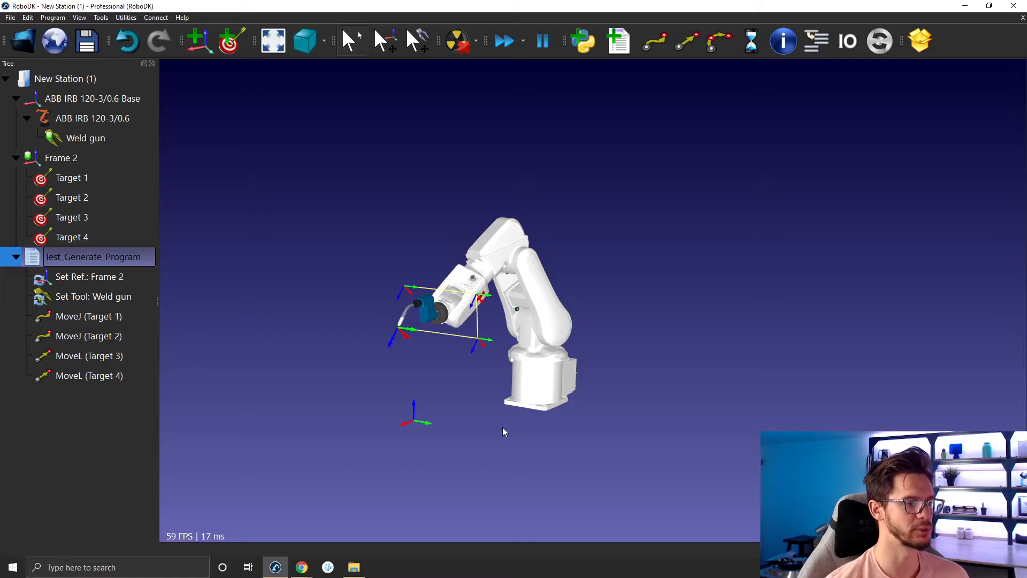
- Generate the robot program for Test_Generate_Program
{"action": "right_click", "coordinate": [61, 264]}
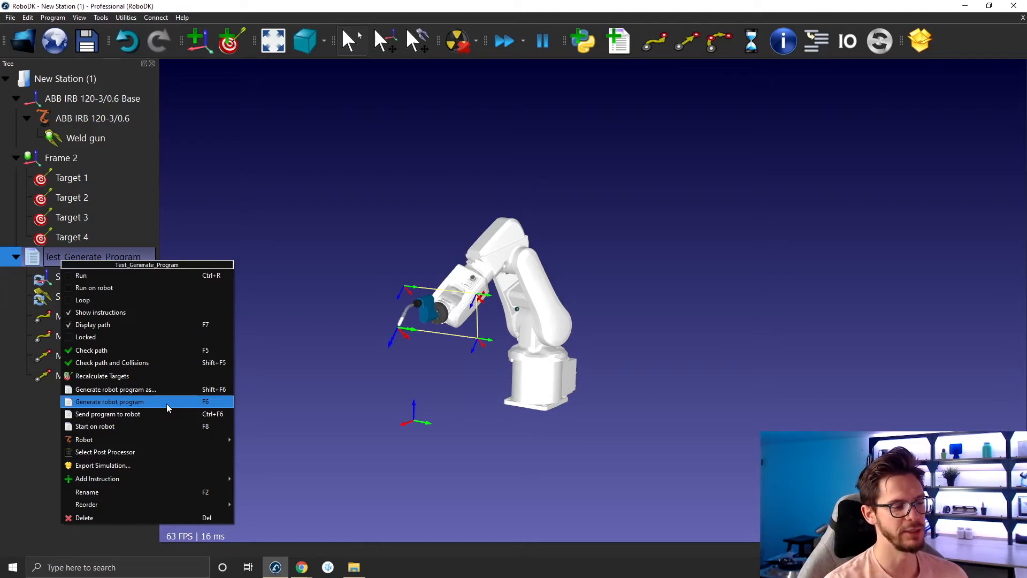
{"action": "left_click", "coordinate": [354, 569]}
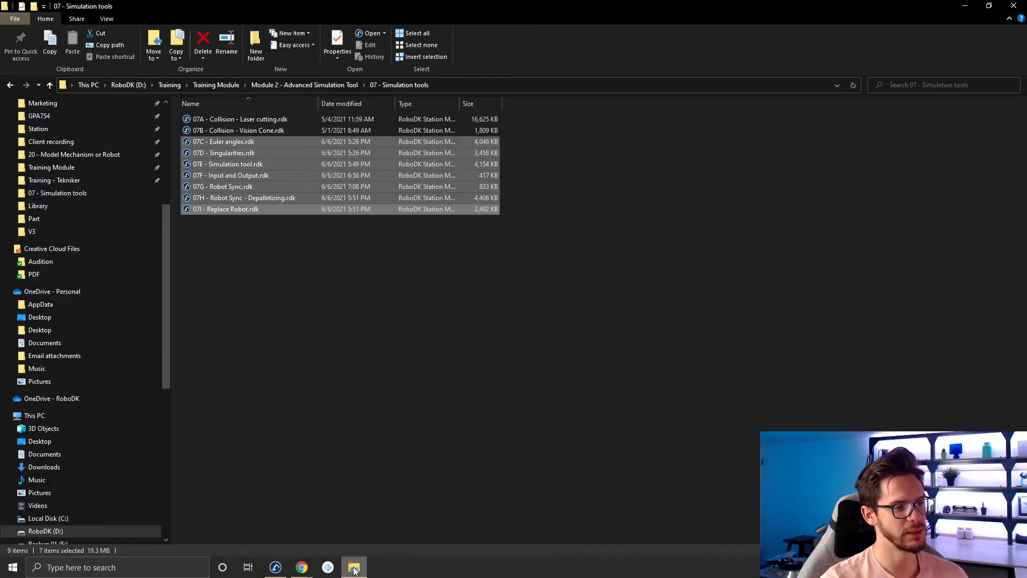
{"action": "left_click", "coordinate": [353, 568]}
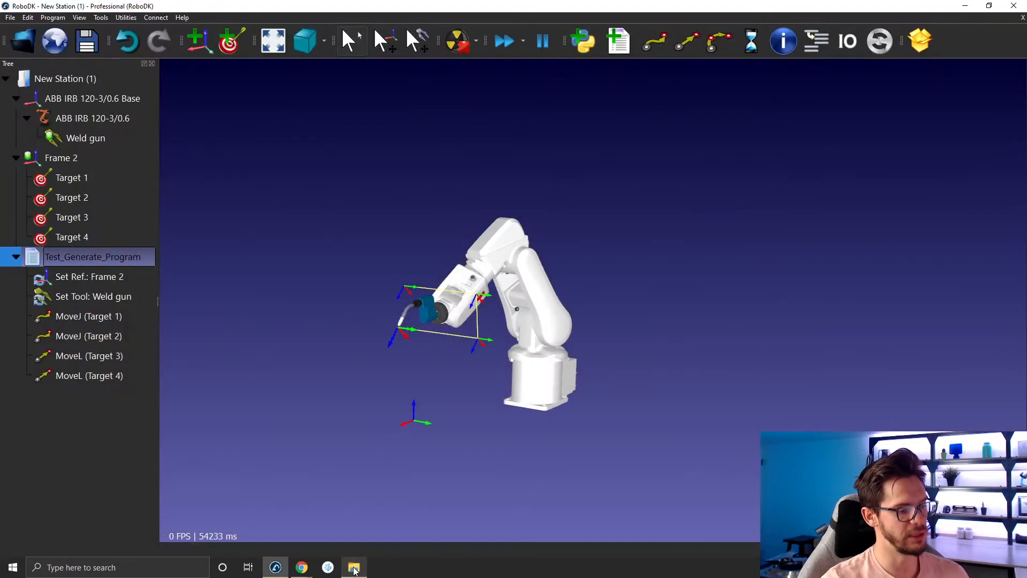
- Open the Documents\RoboDK folder in File Explorer and delete all the program files inside it
{"action": "left_click", "coordinate": [348, 575]}
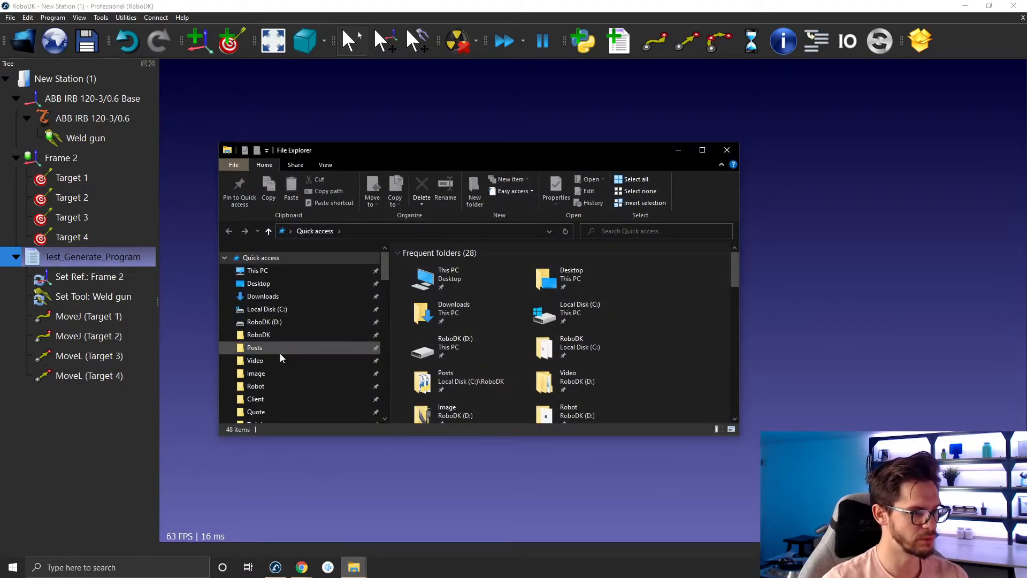
{"action": "scroll", "coordinate": [281, 353], "scroll_direction": "down", "scroll_amount": 4}
{"action": "scroll", "coordinate": [272, 337], "scroll_direction": "down", "scroll_amount": 7}
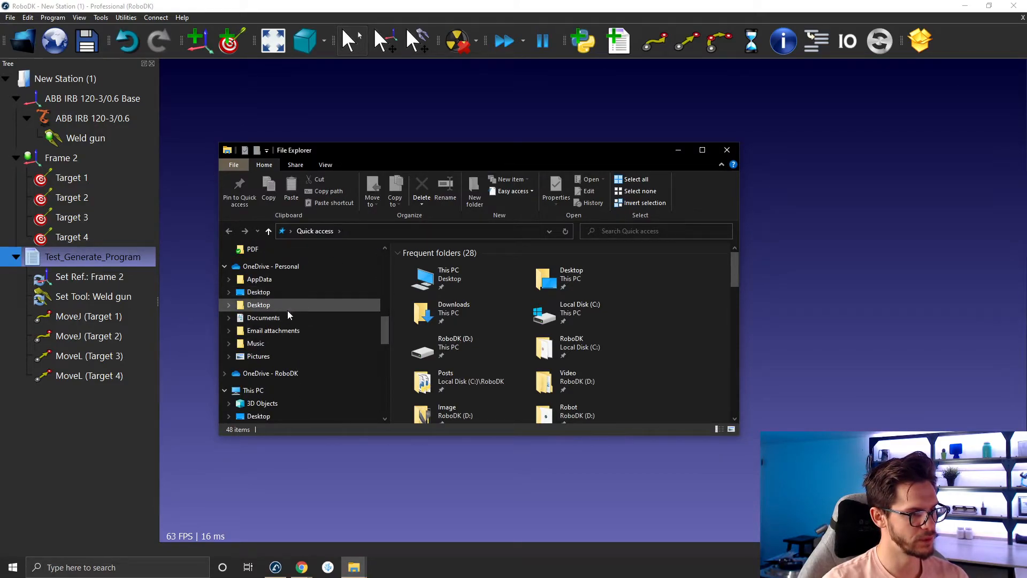
{"action": "scroll", "coordinate": [285, 320], "scroll_direction": "down", "scroll_amount": 2}
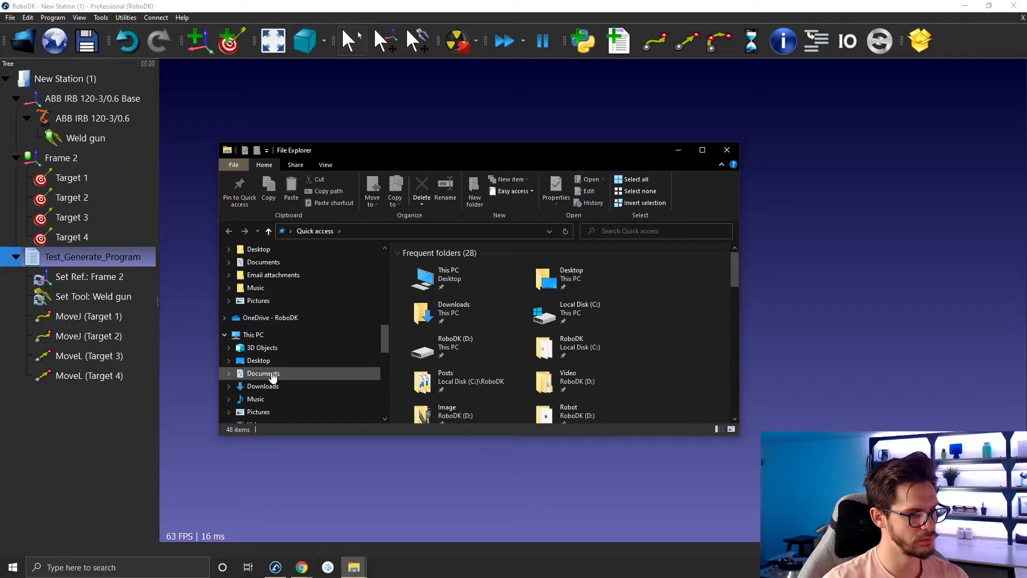
{"action": "left_click", "coordinate": [238, 374]}
{"action": "scroll", "coordinate": [442, 332], "scroll_direction": "down", "scroll_amount": 20}
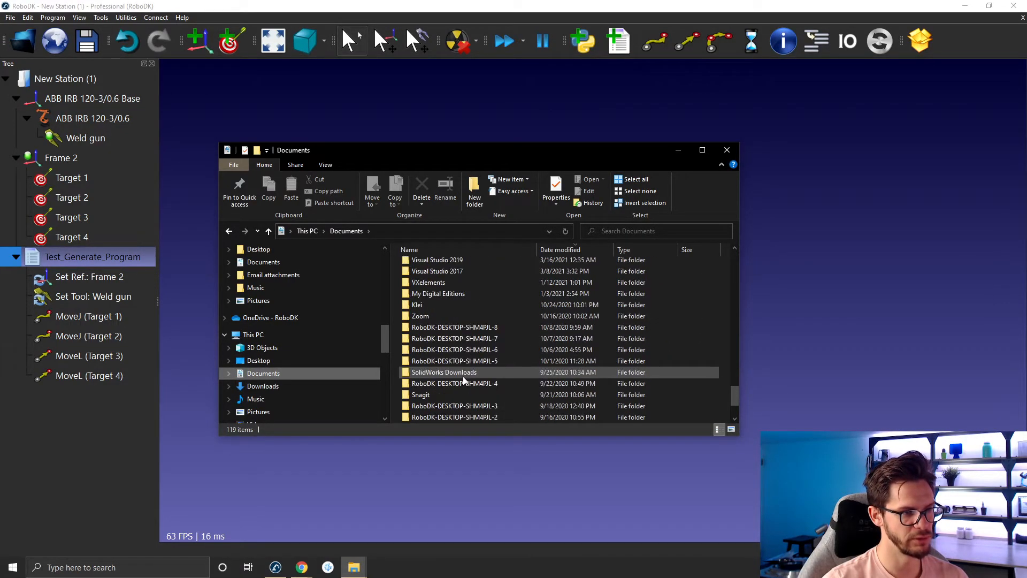
{"action": "scroll", "coordinate": [463, 376], "scroll_direction": "up", "scroll_amount": 3}
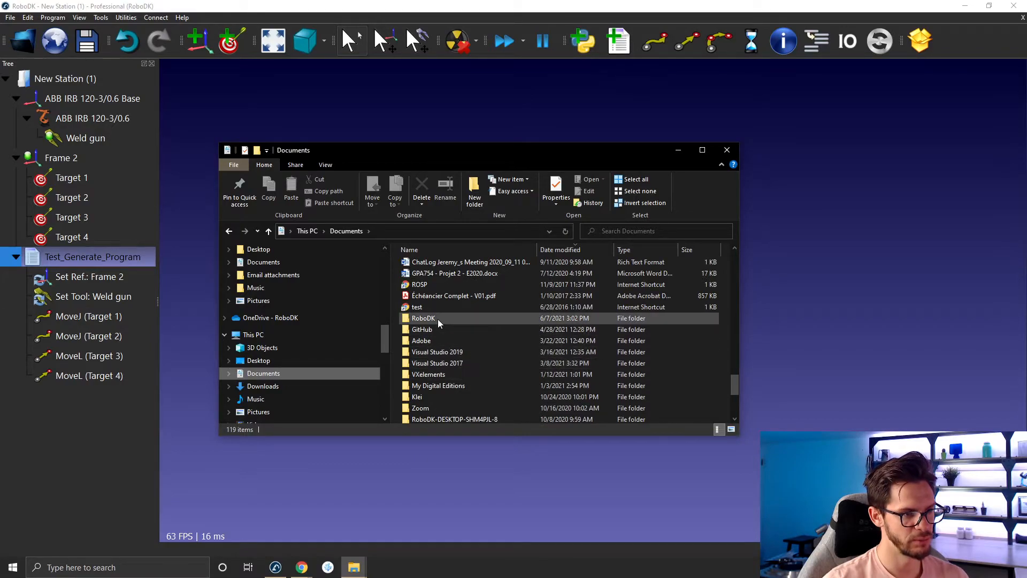
{"action": "double_click", "coordinate": [438, 319]}
{"action": "left_click_drag", "start_coordinate": [513, 396], "coordinate": [428, 262]}
{"action": "left_click_drag", "start_coordinate": [536, 249], "coordinate": [496, 250]}
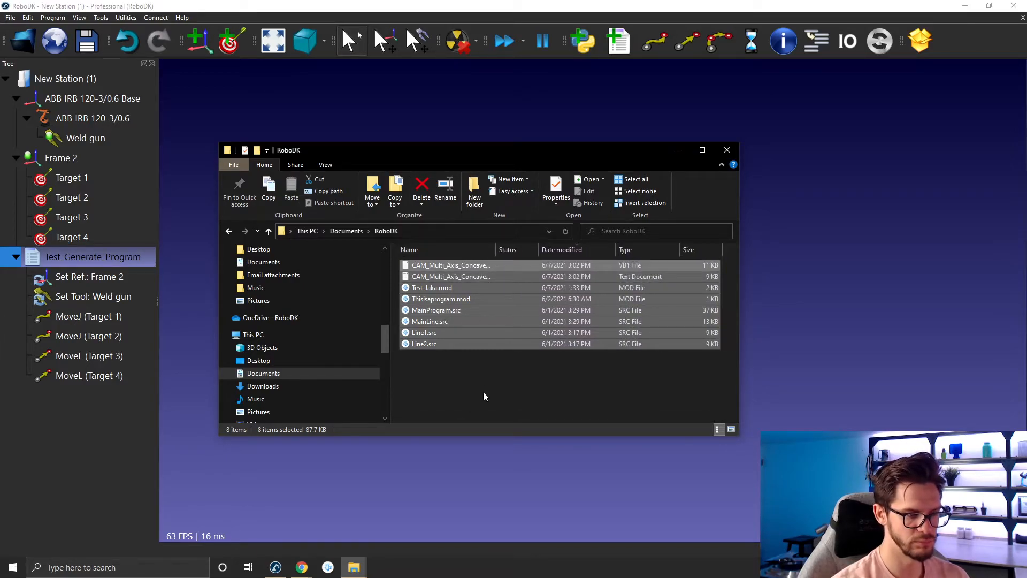
{"action": "key", "text": "Delete"}
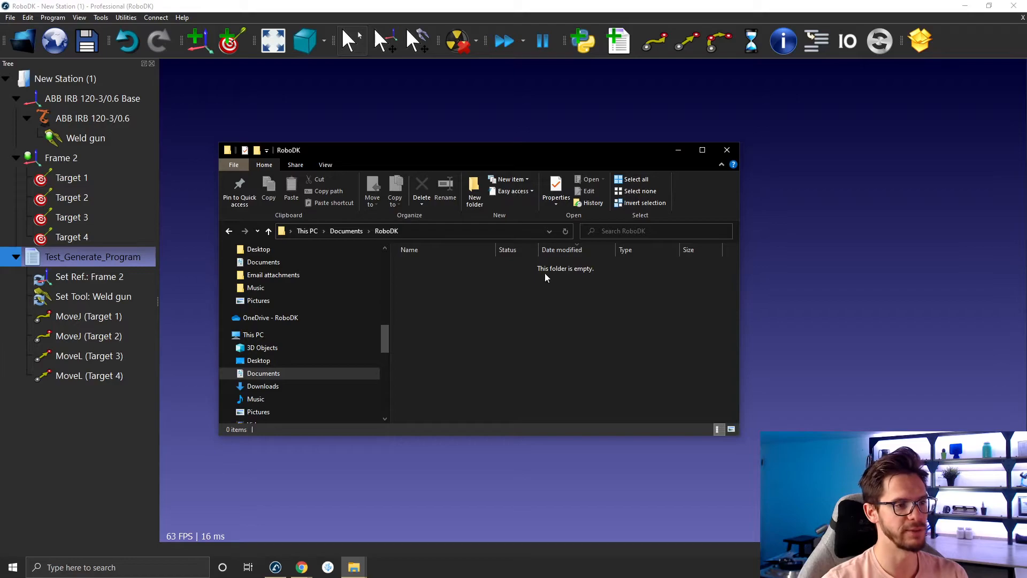
- Regenerate the robot program for Test_Generate_Program into the emptied output folder
{"action": "left_click", "coordinate": [799, 242]}
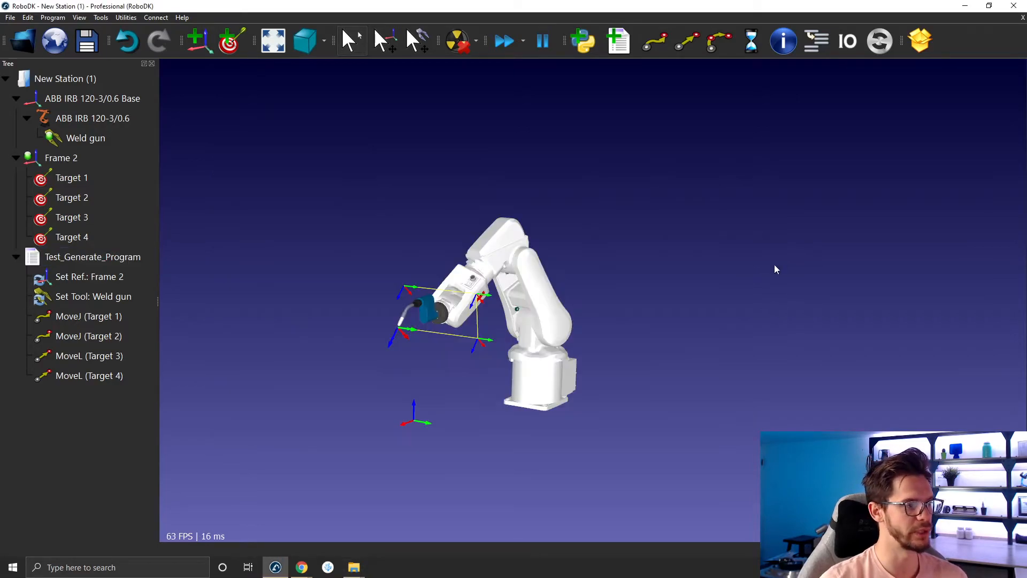
{"action": "right_click", "coordinate": [116, 257]}
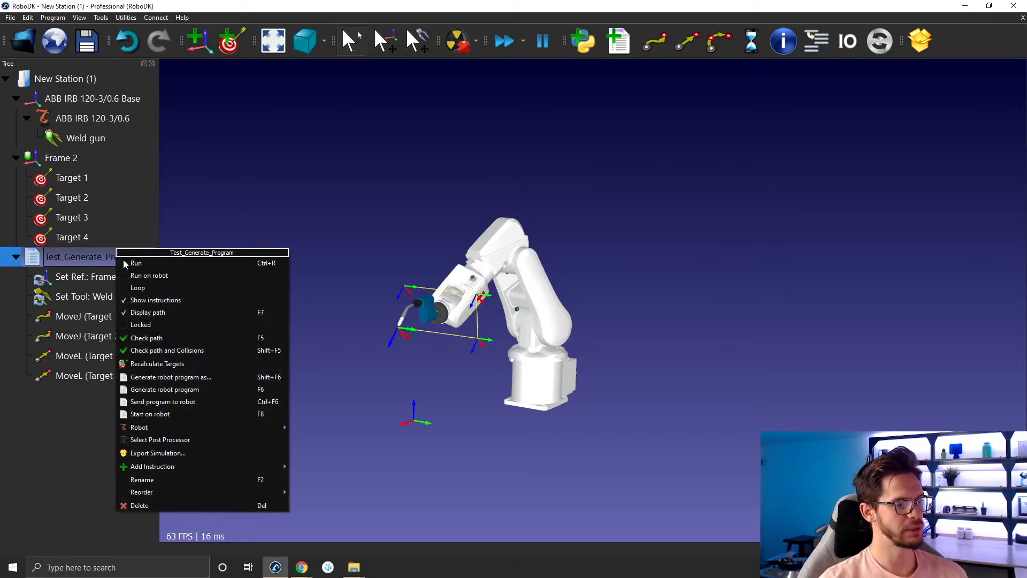
{"action": "left_click", "coordinate": [184, 393]}
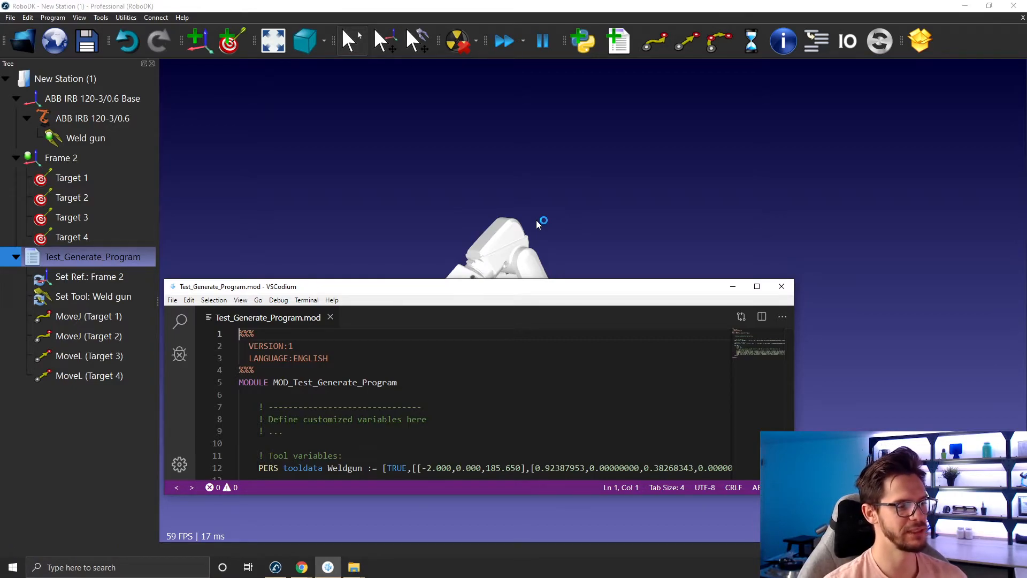
- Review the generated .mod file's module name, tool and reference variable declarations and main procedure in the code editor
{"action": "left_click_drag", "start_coordinate": [498, 288], "coordinate": [563, 124]}
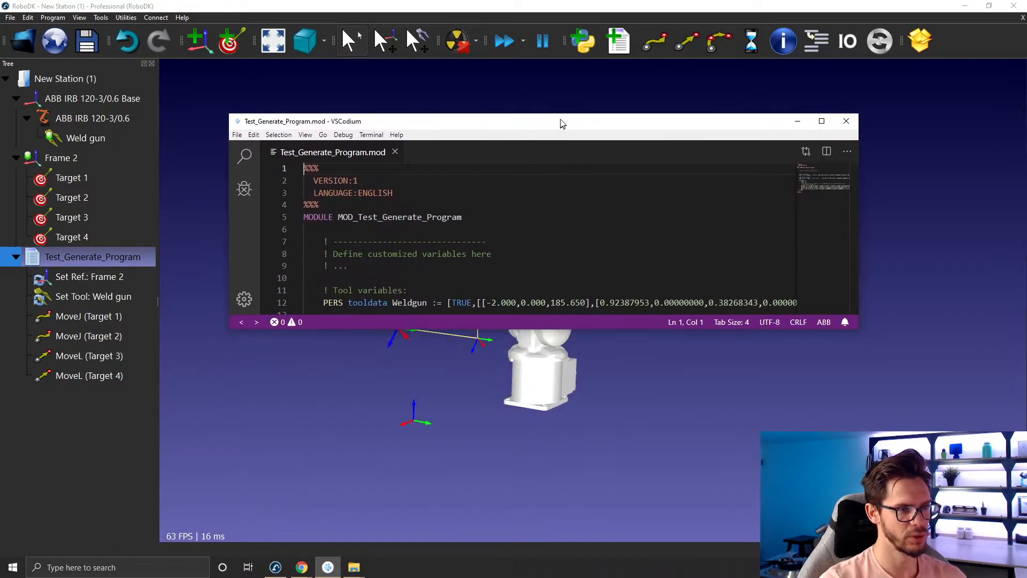
{"action": "left_click_drag", "start_coordinate": [547, 329], "coordinate": [521, 475]}
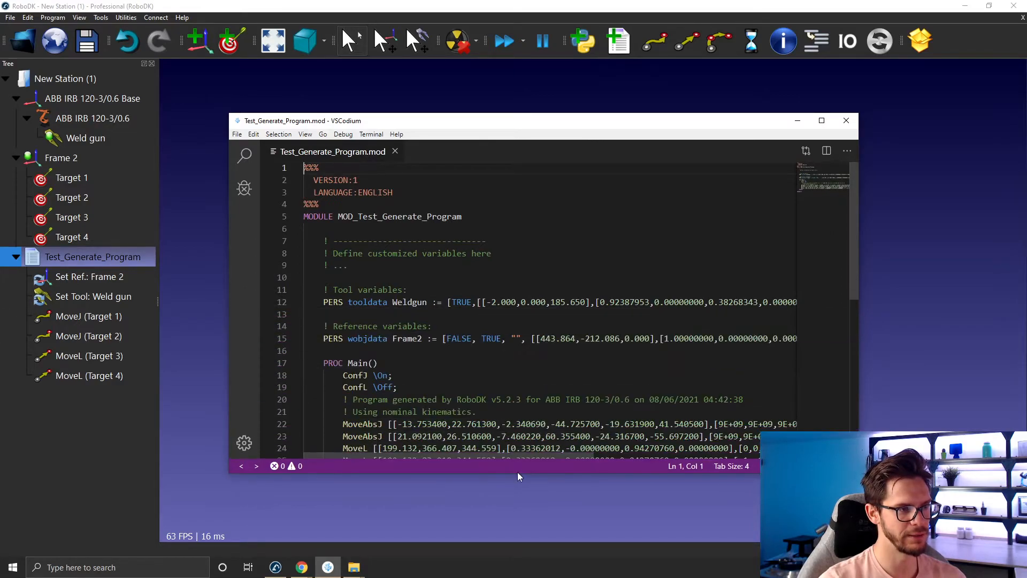
{"action": "left_click_drag", "start_coordinate": [439, 124], "coordinate": [387, 136]}
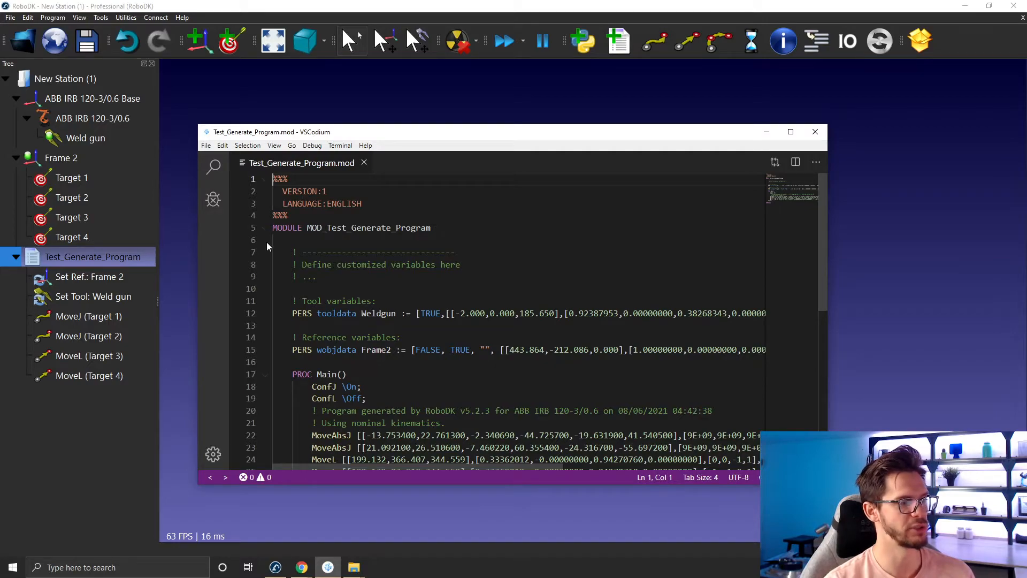
{"action": "left_click_drag", "start_coordinate": [323, 227], "coordinate": [428, 228]}
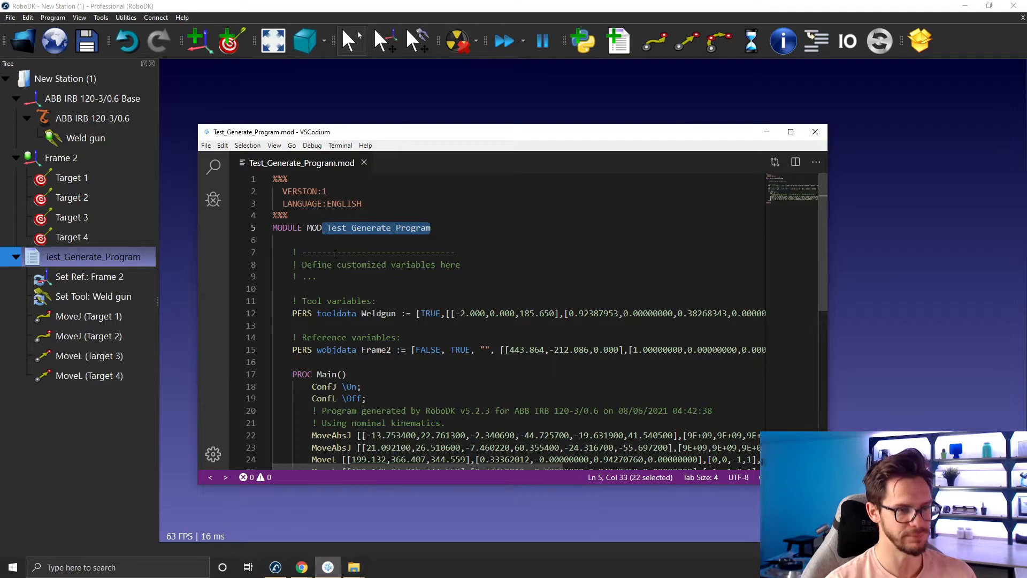
{"action": "scroll", "coordinate": [336, 254], "scroll_direction": "down", "scroll_amount": 2}
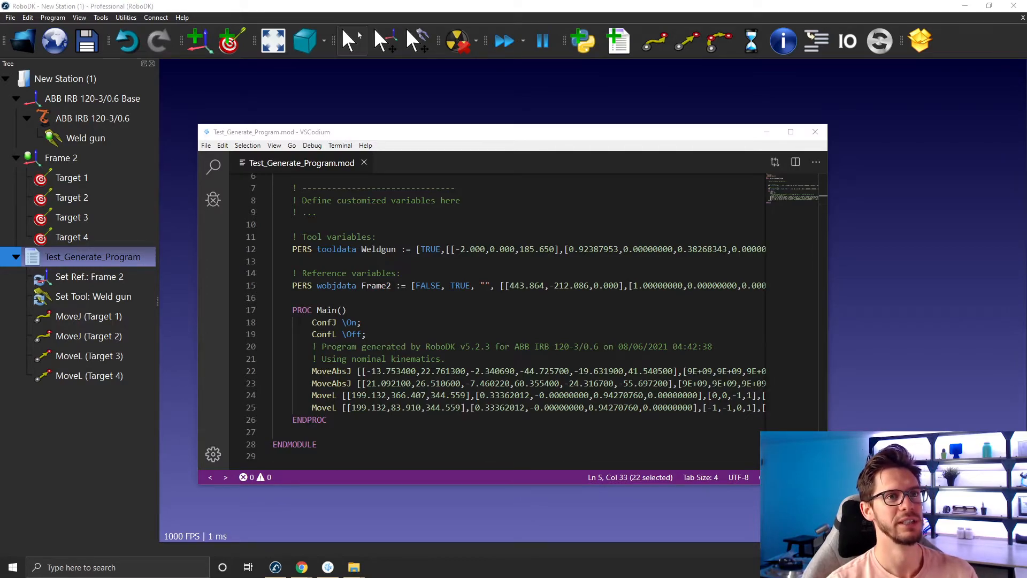
{"action": "left_click", "coordinate": [320, 213]}
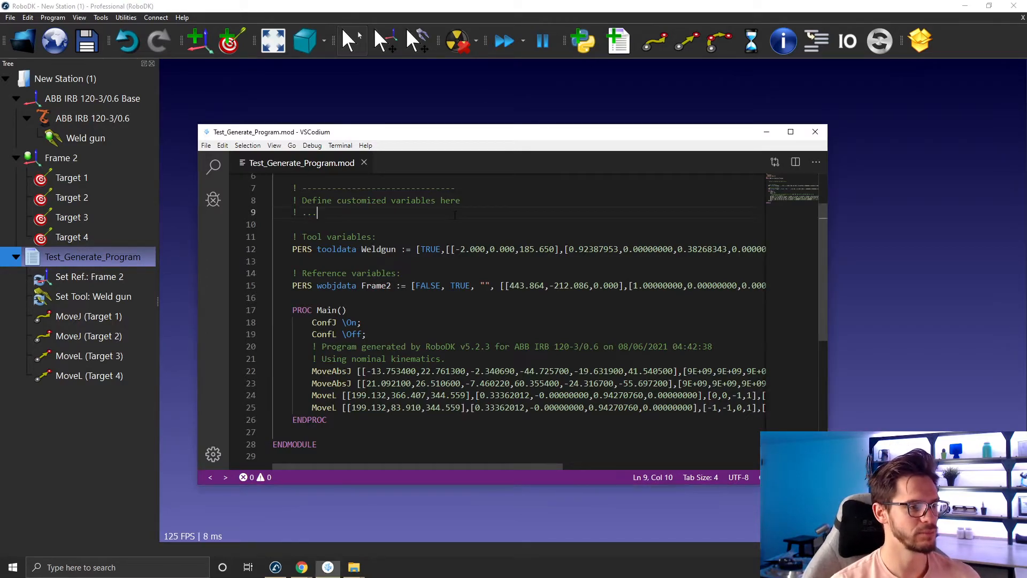
{"action": "left_click_drag", "start_coordinate": [291, 249], "coordinate": [591, 257]}
{"action": "left_click_drag", "start_coordinate": [288, 282], "coordinate": [442, 294]}
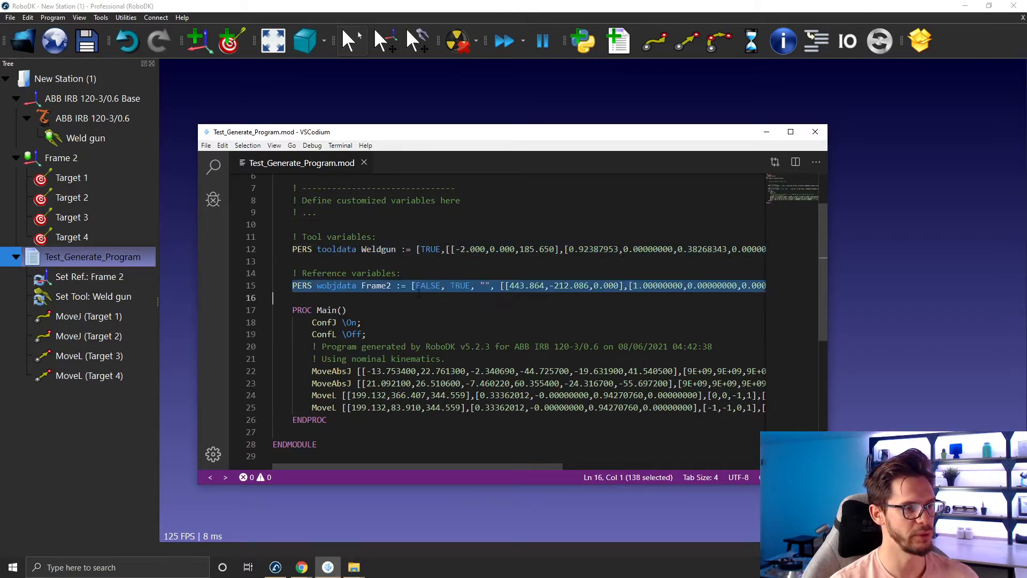
{"action": "left_click_drag", "start_coordinate": [292, 310], "coordinate": [347, 310]}
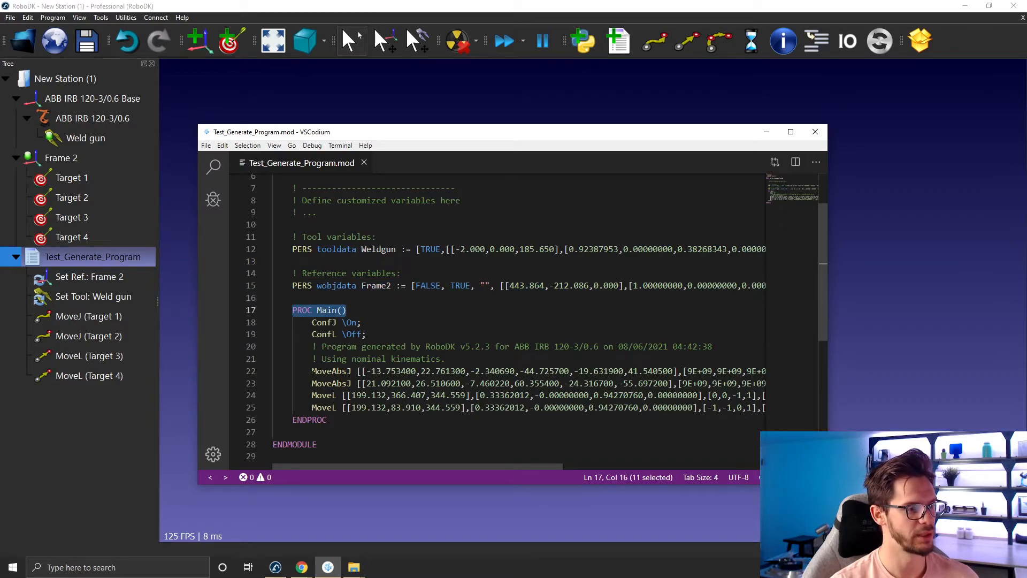
{"action": "left_click_drag", "start_coordinate": [313, 371], "coordinate": [362, 384]}
{"action": "left_click", "coordinate": [313, 384]}
{"action": "left_click_drag", "start_coordinate": [435, 133], "coordinate": [652, 155]}
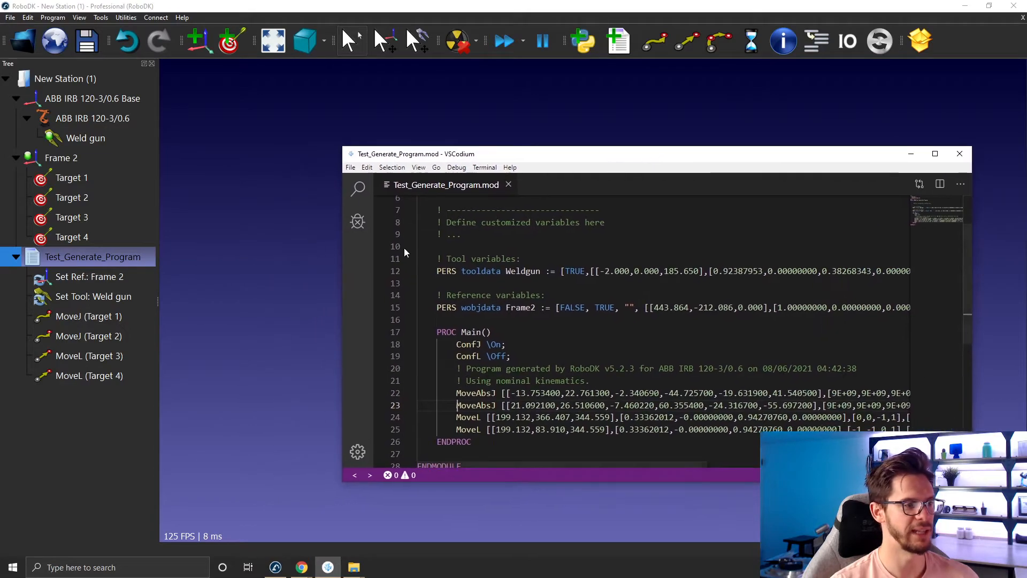
- Place the code editor beside the robot view and inspect the Weldgun tool, Frame2 work object and Main procedure lines
{"action": "left_click", "coordinate": [262, 311]}
{"action": "scroll", "coordinate": [353, 285], "scroll_direction": "up", "scroll_amount": 5}
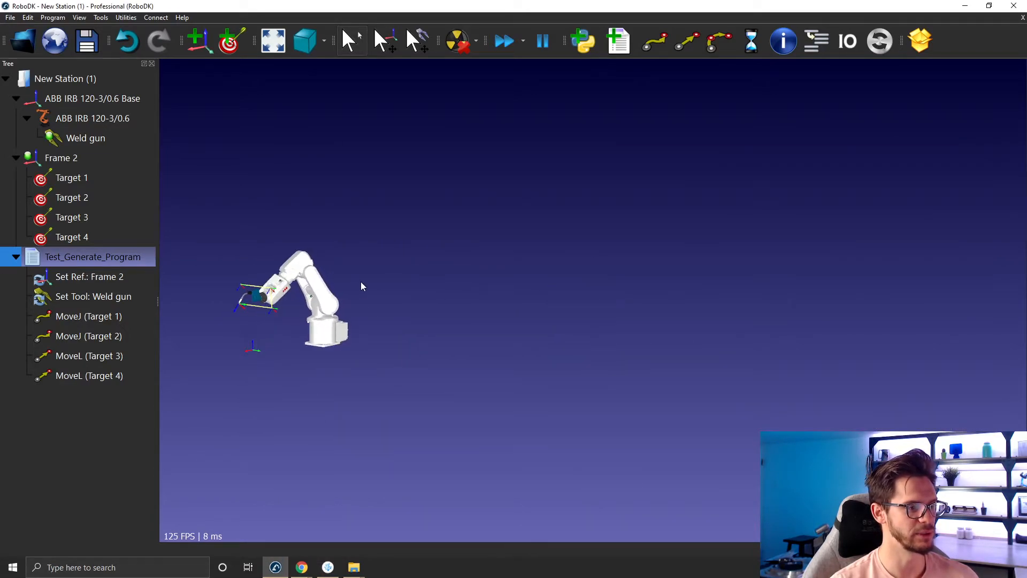
{"action": "left_click_drag", "start_coordinate": [408, 287], "coordinate": [435, 275]}
{"action": "middle_click_drag", "start_coordinate": [347, 317], "coordinate": [385, 316]}
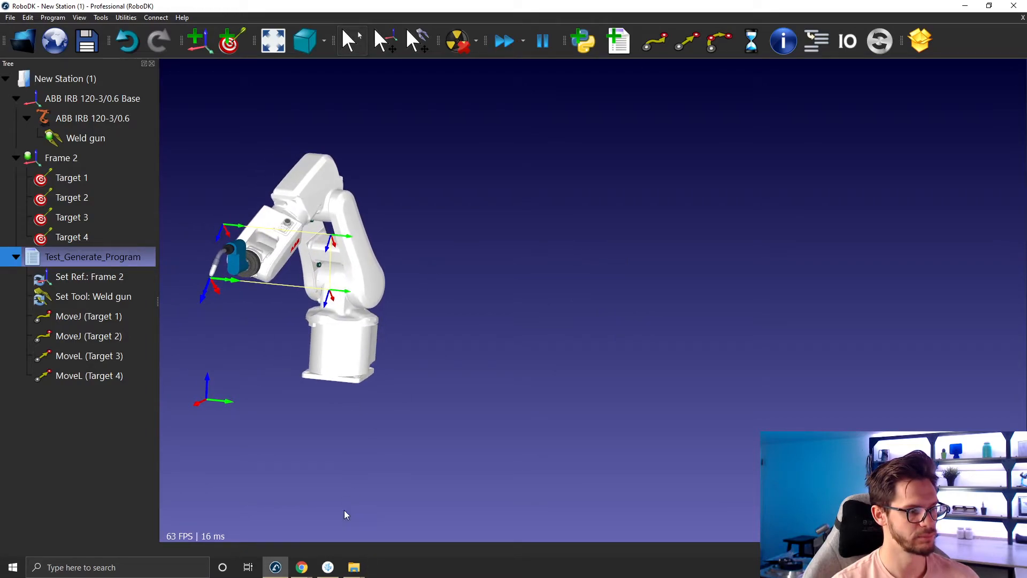
{"action": "left_click", "coordinate": [328, 567]}
{"action": "left_click_drag", "start_coordinate": [538, 167], "coordinate": [593, 108]}
{"action": "scroll", "coordinate": [577, 218], "scroll_direction": "up", "scroll_amount": 1}
{"action": "scroll", "coordinate": [577, 218], "scroll_direction": "down", "scroll_amount": 1}
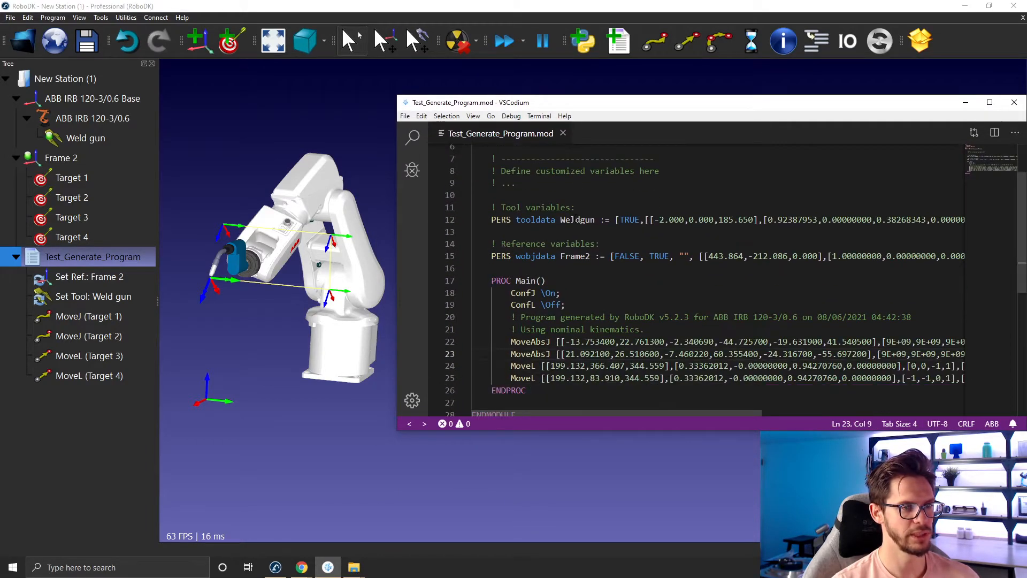
{"action": "right_click", "coordinate": [536, 232]}
{"action": "left_click", "coordinate": [608, 171]}
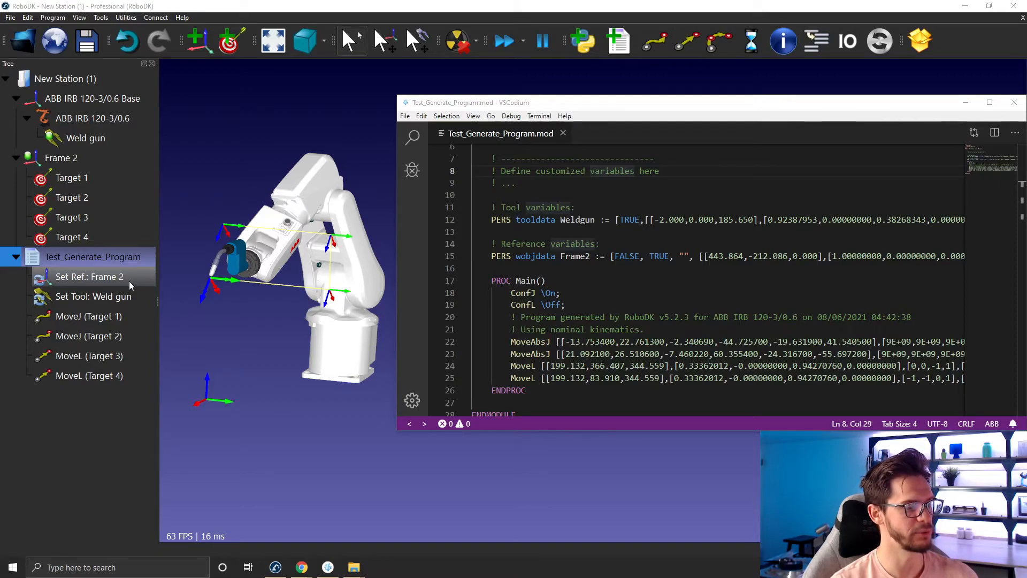
{"action": "left_click", "coordinate": [488, 267]}
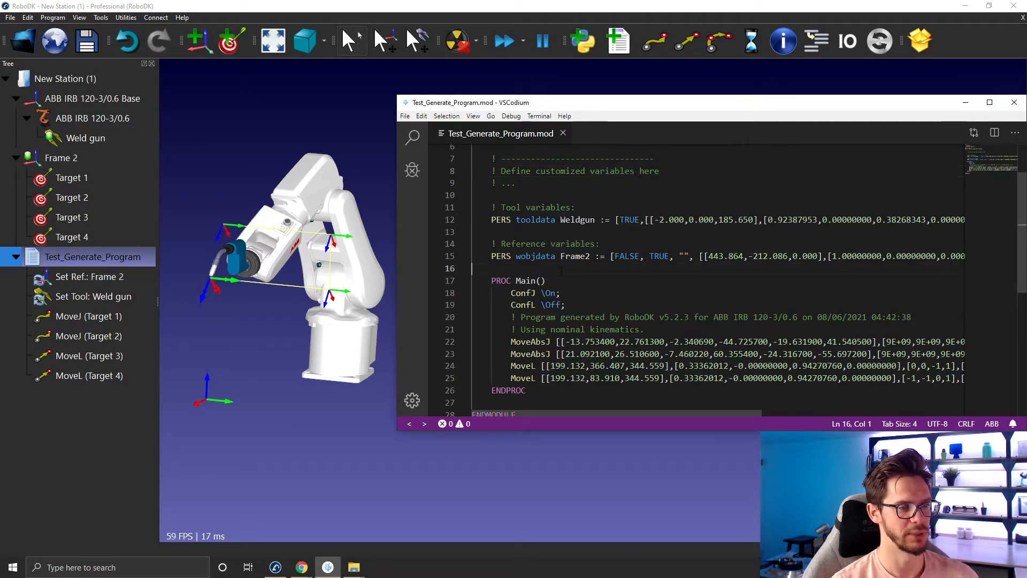
{"action": "left_click_drag", "start_coordinate": [491, 256], "coordinate": [605, 255]}
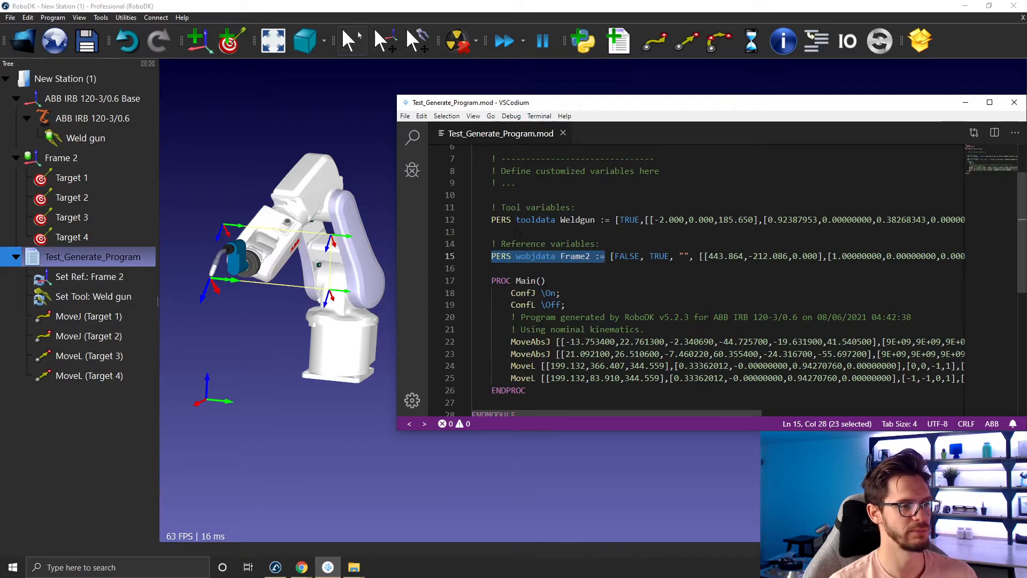
{"action": "left_click_drag", "start_coordinate": [560, 219], "coordinate": [605, 219]}
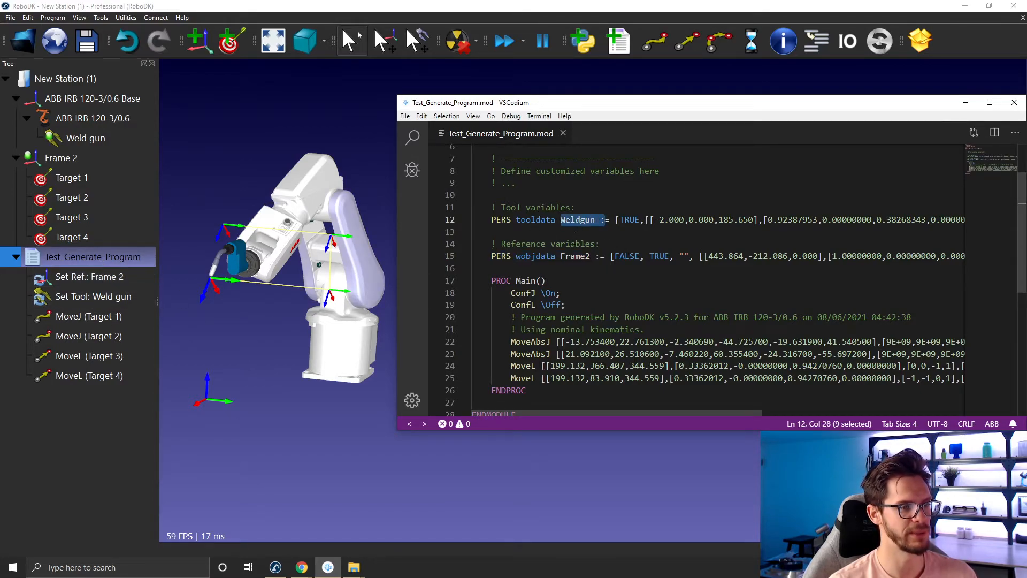
{"action": "left_click_drag", "start_coordinate": [560, 256], "coordinate": [596, 256]}
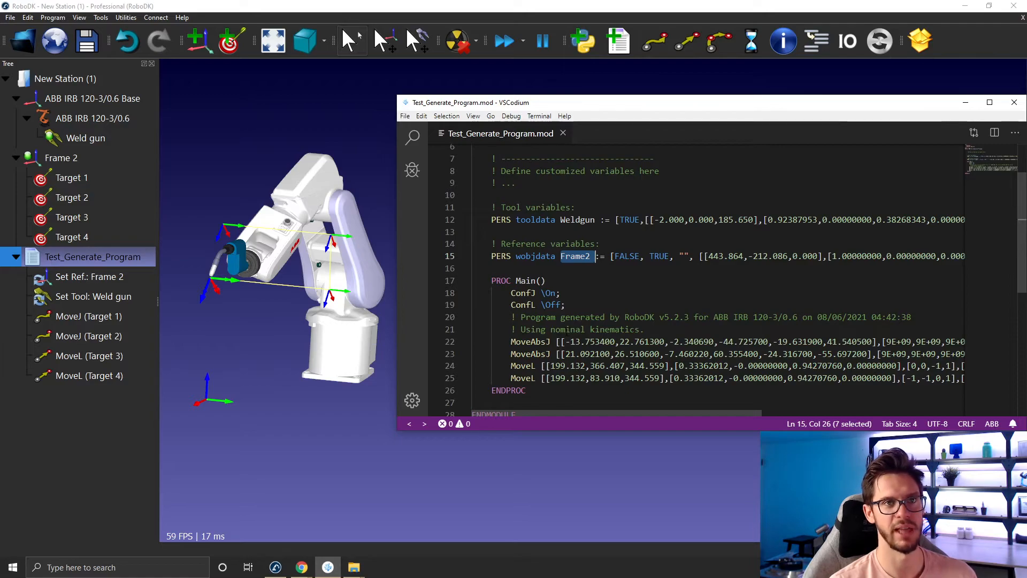
{"action": "left_click", "coordinate": [546, 280]}
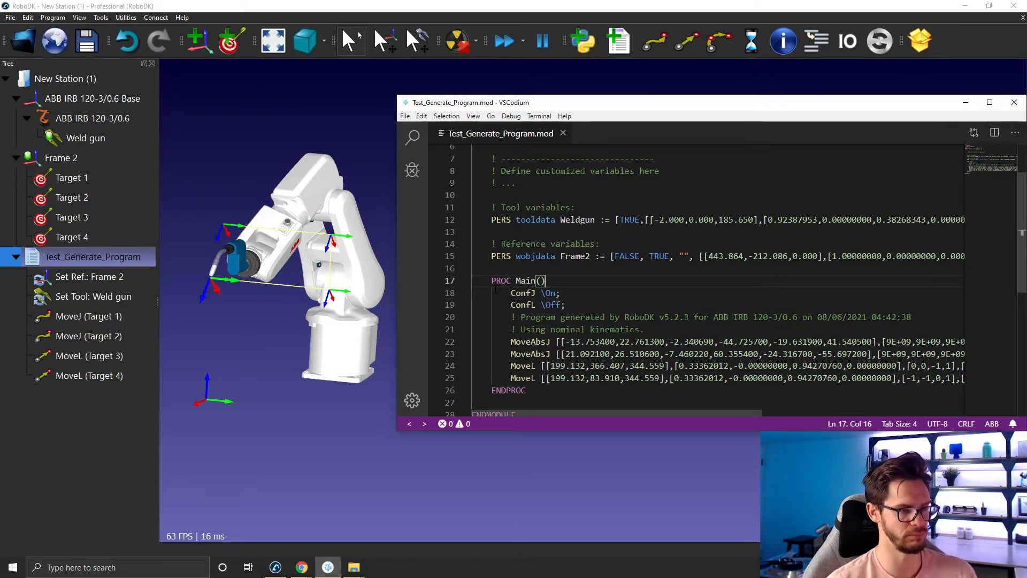
{"action": "left_click_drag", "start_coordinate": [491, 280], "coordinate": [668, 330]}
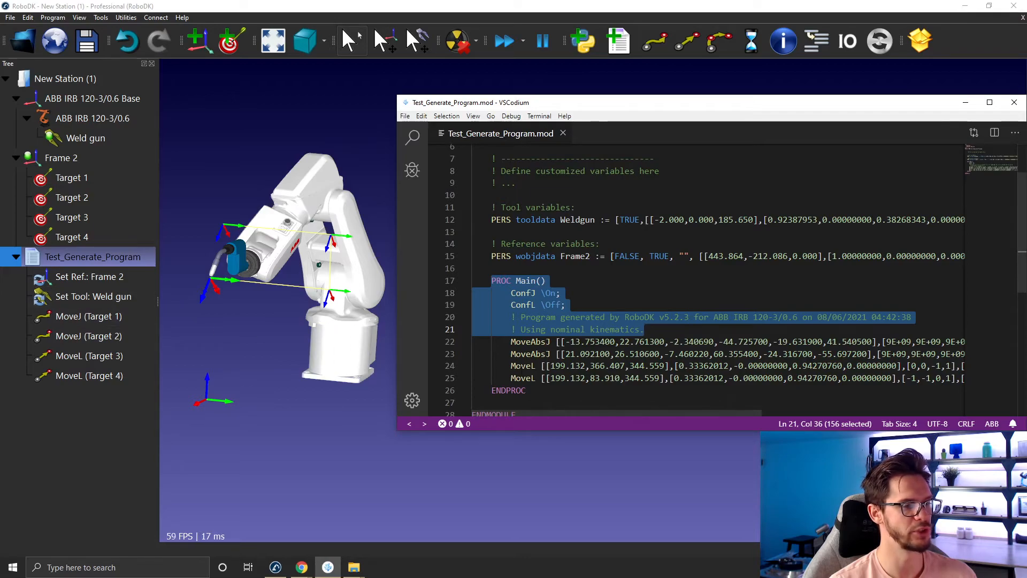
- Examine the two MoveAbsJ instructions and the joint values of the first move
{"action": "left_click", "coordinate": [515, 341]}
{"action": "double_click", "coordinate": [515, 341]}
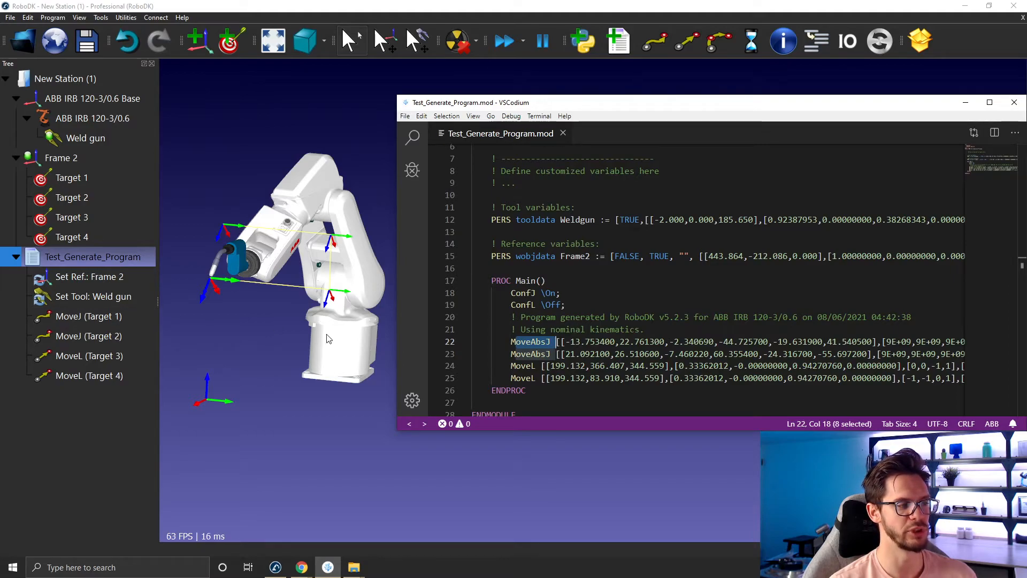
{"action": "left_click", "coordinate": [512, 353]}
{"action": "left_click_drag", "start_coordinate": [511, 354], "coordinate": [550, 354]}
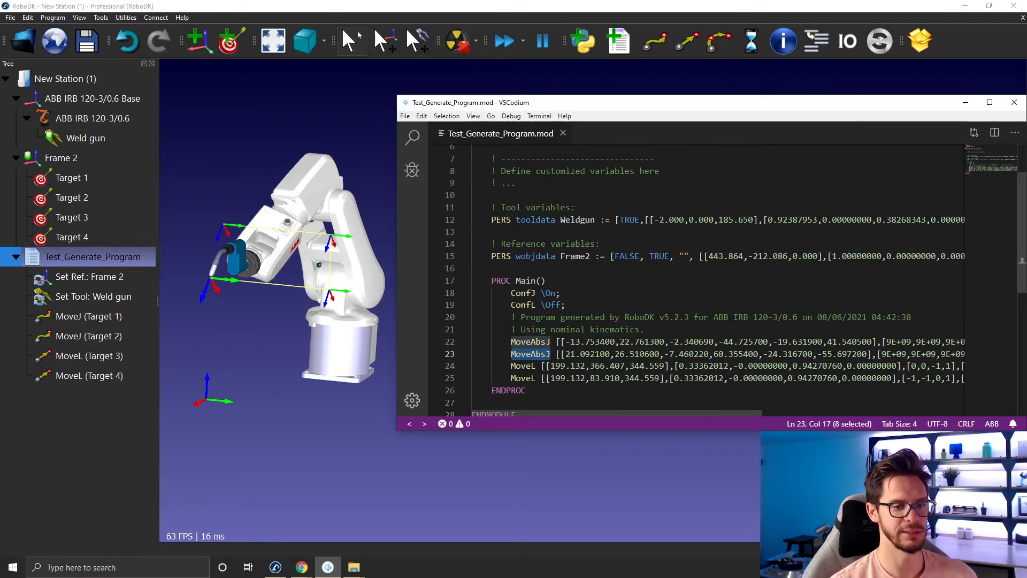
{"action": "left_click_drag", "start_coordinate": [566, 342], "coordinate": [873, 342]}
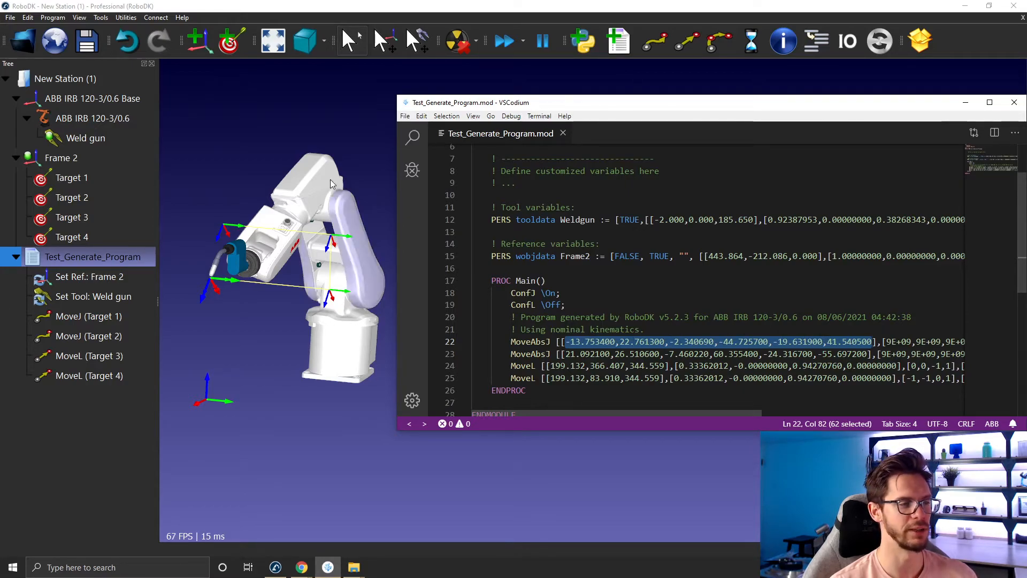
- Open Target 1's properties and float the panel to compare its robot joint values with the code
{"action": "left_click", "coordinate": [322, 119]}
{"action": "left_click", "coordinate": [92, 181]}
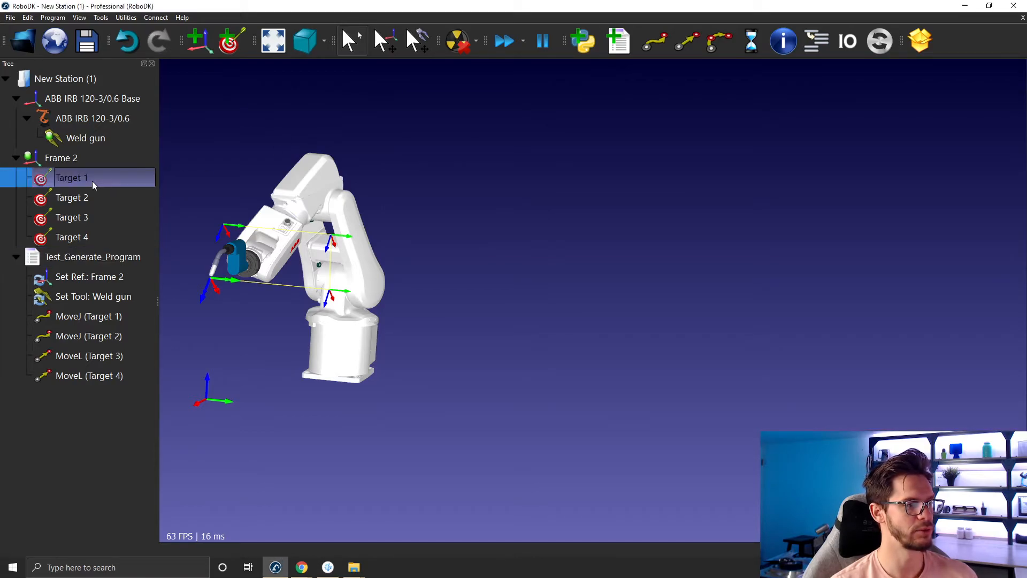
{"action": "double_click", "coordinate": [92, 180]}
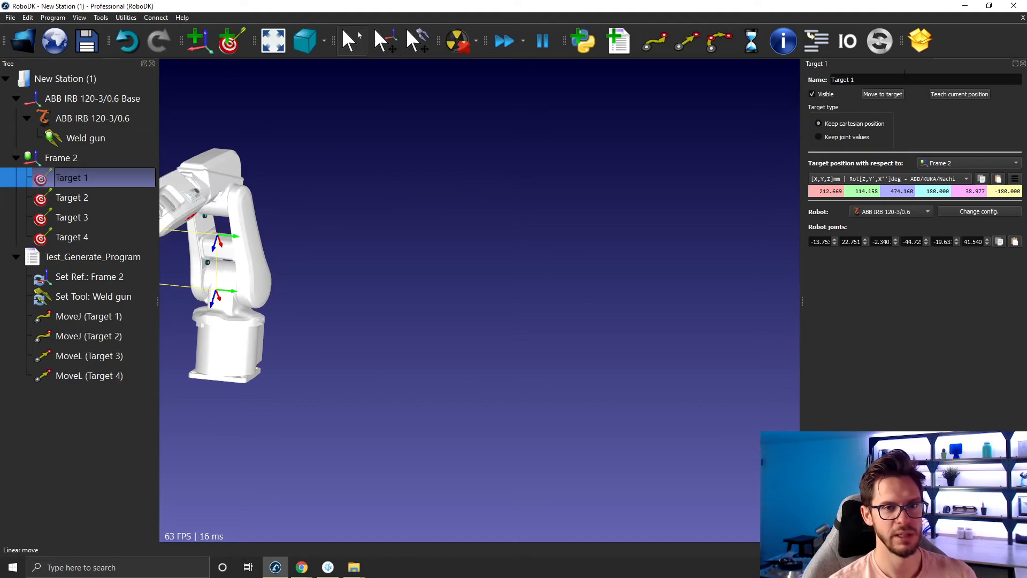
{"action": "left_click_drag", "start_coordinate": [771, 96], "coordinate": [172, 82]}
{"action": "left_click_drag", "start_coordinate": [305, 261], "coordinate": [368, 266]}
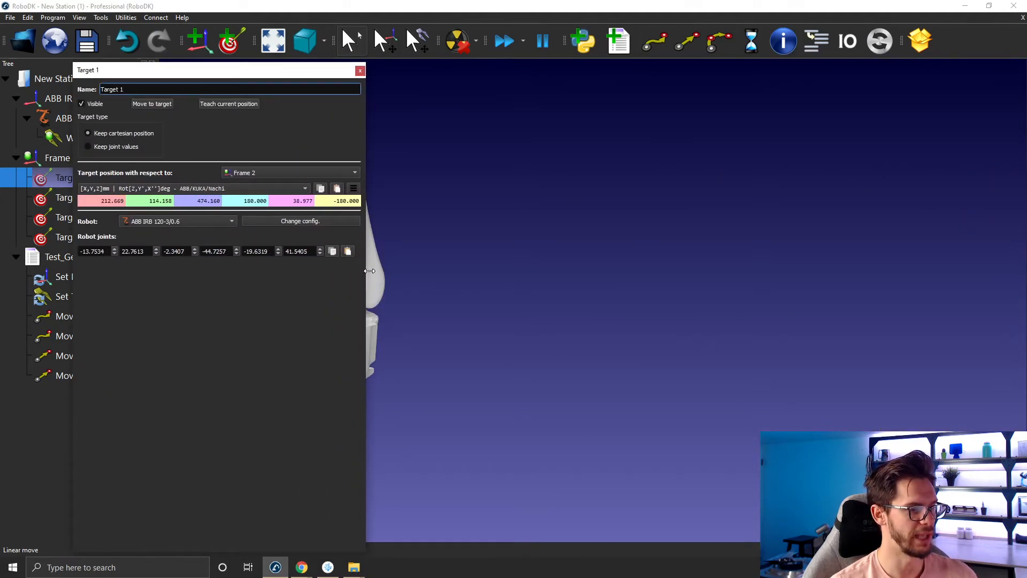
- Compare Target 1's robot joint values with the joint values in the first MoveAbsJ line of the code
{"action": "left_click", "coordinate": [335, 568]}
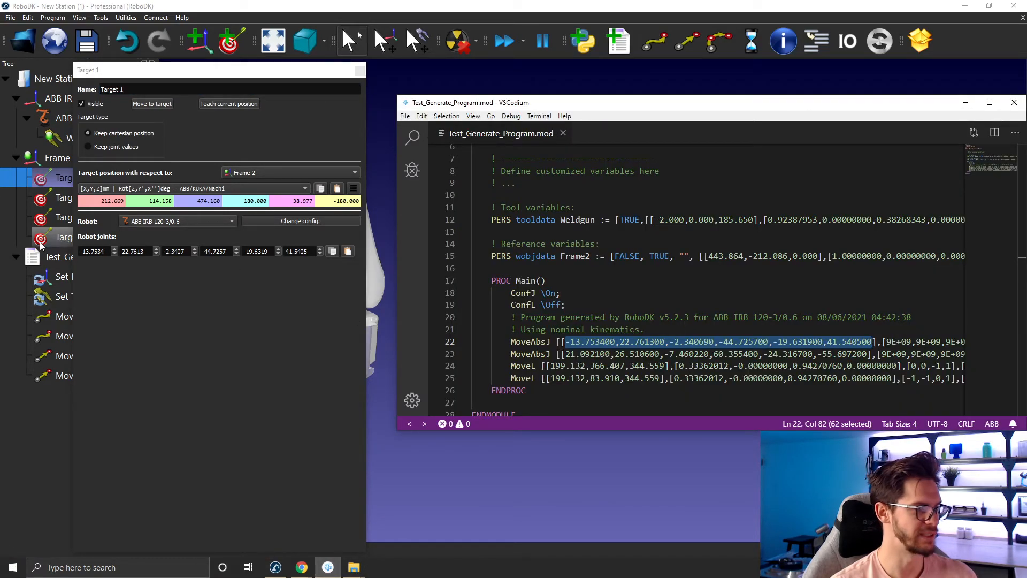
{"action": "left_click", "coordinate": [623, 341]}
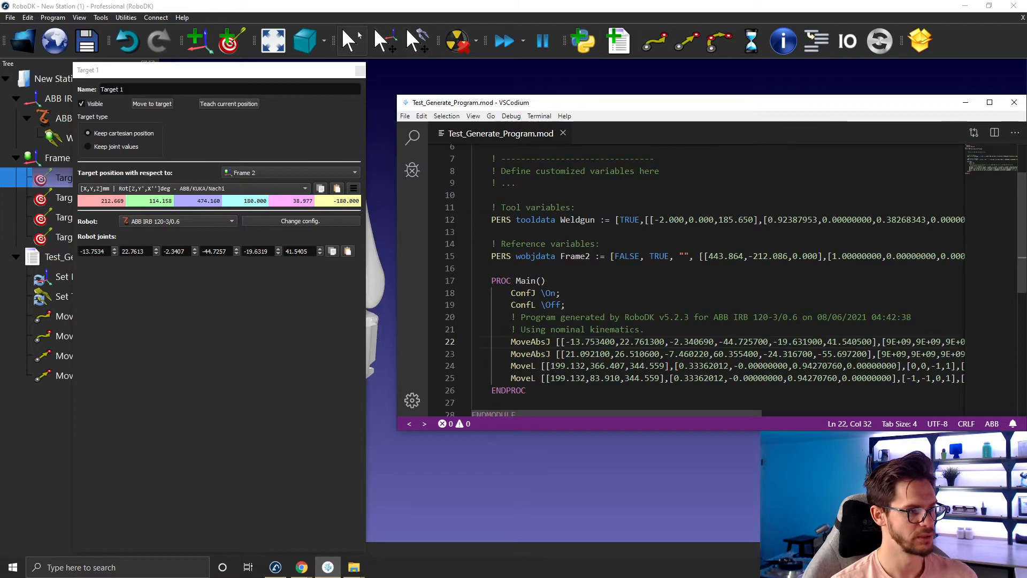
{"action": "left_click", "coordinate": [689, 343]}
{"action": "left_click", "coordinate": [729, 343]}
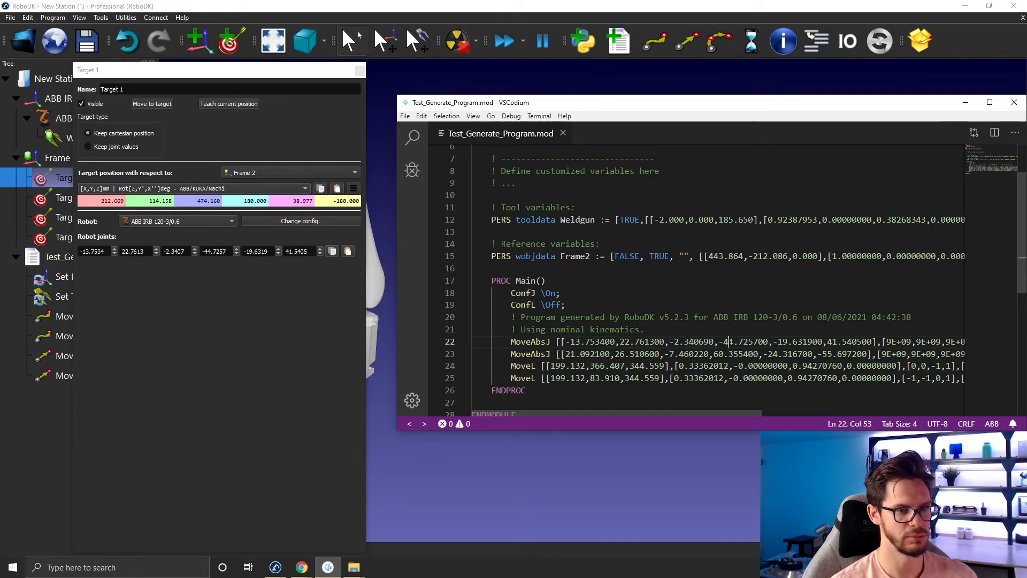
{"action": "left_click", "coordinate": [779, 342]}
{"action": "left_click", "coordinate": [841, 343]}
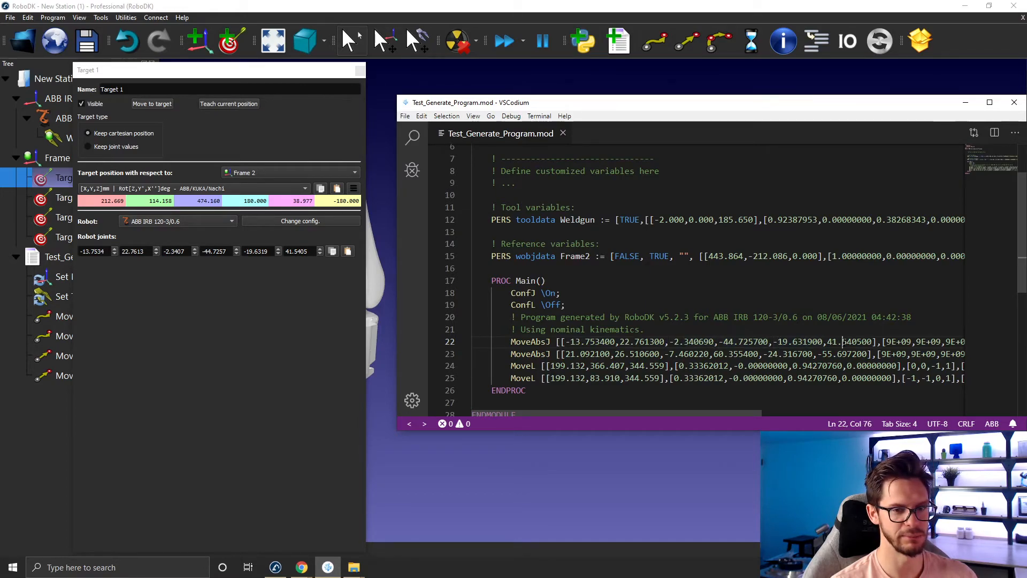
- Close Target 1's properties and examine the joint values of the second MoveAbsJ instruction
{"action": "left_click_drag", "start_coordinate": [357, 65], "coordinate": [357, 382]}
{"action": "left_click", "coordinate": [359, 386]}
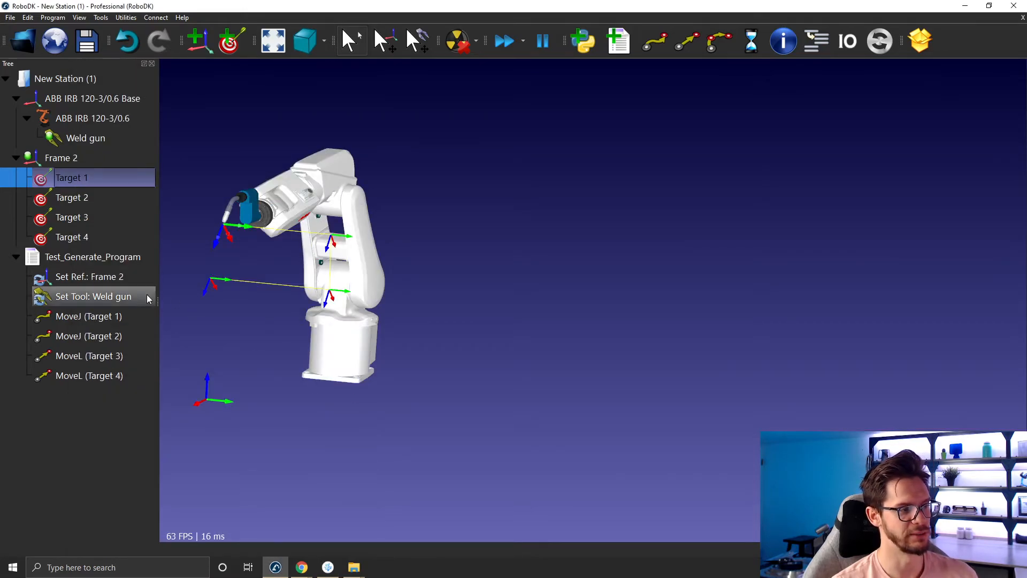
{"action": "left_click", "coordinate": [328, 567]}
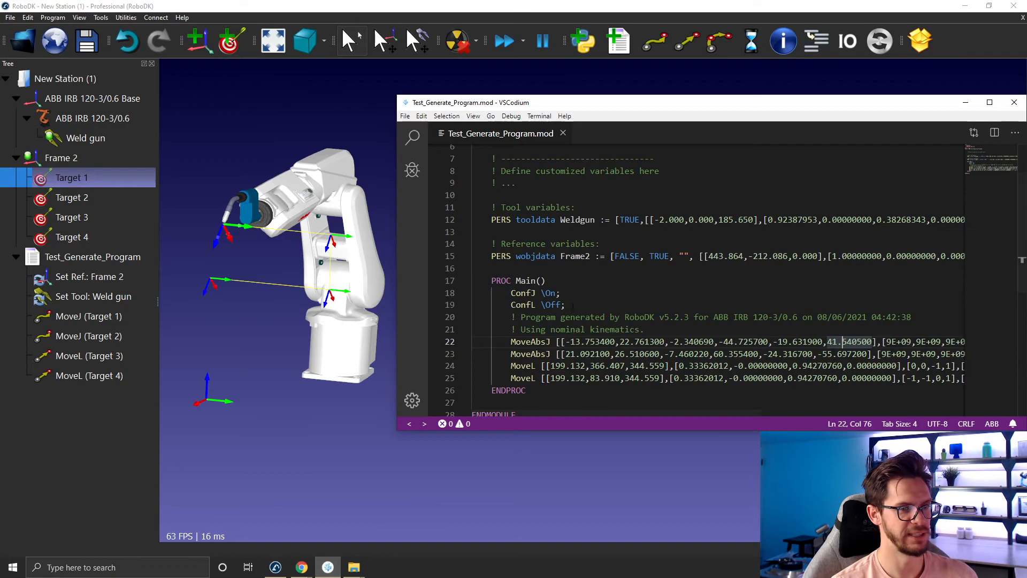
{"action": "left_click_drag", "start_coordinate": [564, 354], "coordinate": [854, 353]}
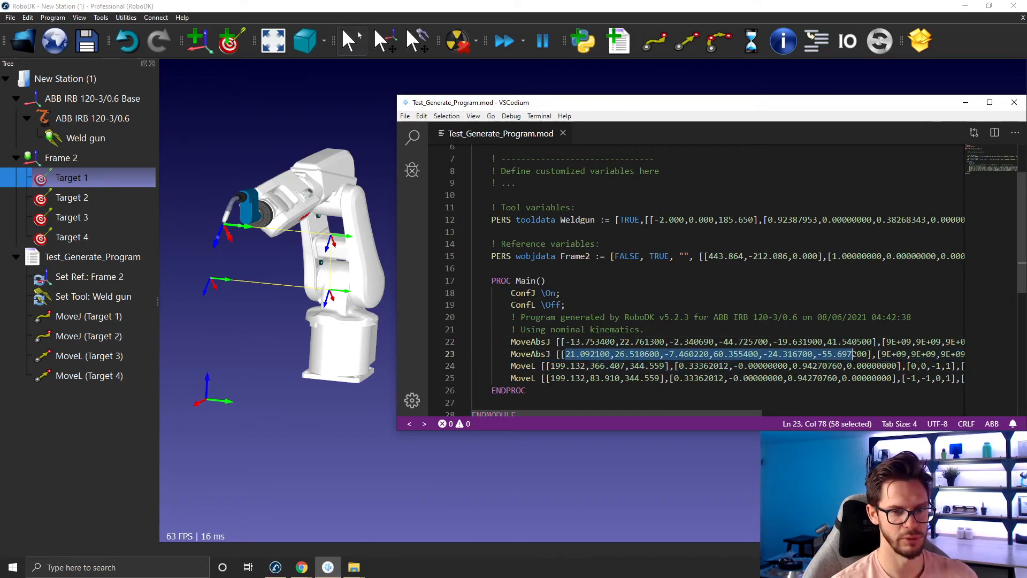
- Scroll along the move instructions to examine their speed, zone, Weldgun tool and Frame2 work object arguments
{"action": "left_click_drag", "start_coordinate": [588, 123], "coordinate": [346, 93]}
{"action": "left_click_drag", "start_coordinate": [357, 384], "coordinate": [560, 383]}
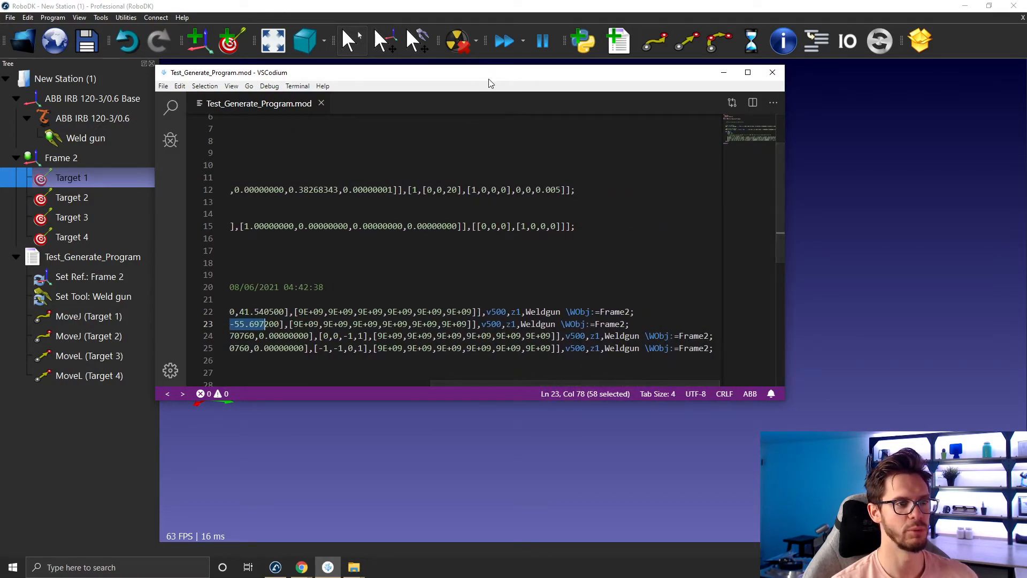
{"action": "left_click_drag", "start_coordinate": [493, 80], "coordinate": [581, 89]}
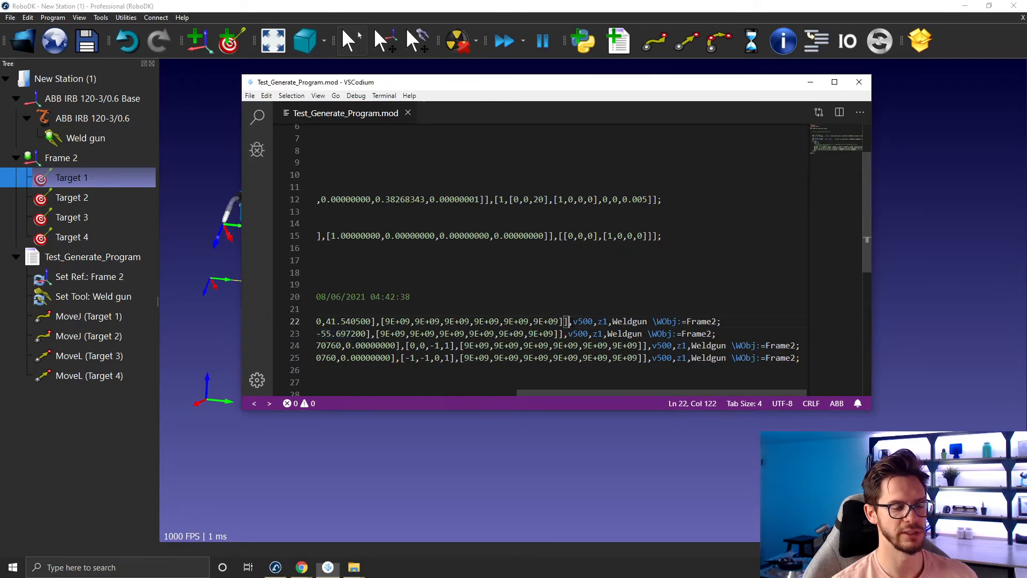
{"action": "double_click", "coordinate": [588, 322]}
{"action": "left_click", "coordinate": [578, 333]}
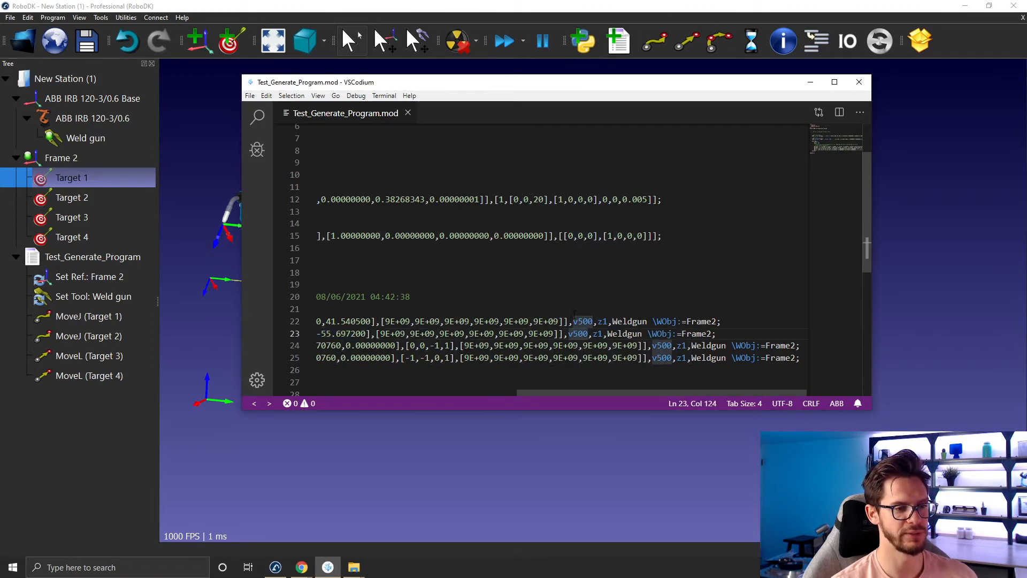
{"action": "left_click", "coordinate": [573, 314]}
{"action": "left_click_drag", "start_coordinate": [555, 394], "coordinate": [643, 395]}
{"action": "double_click", "coordinate": [645, 321]}
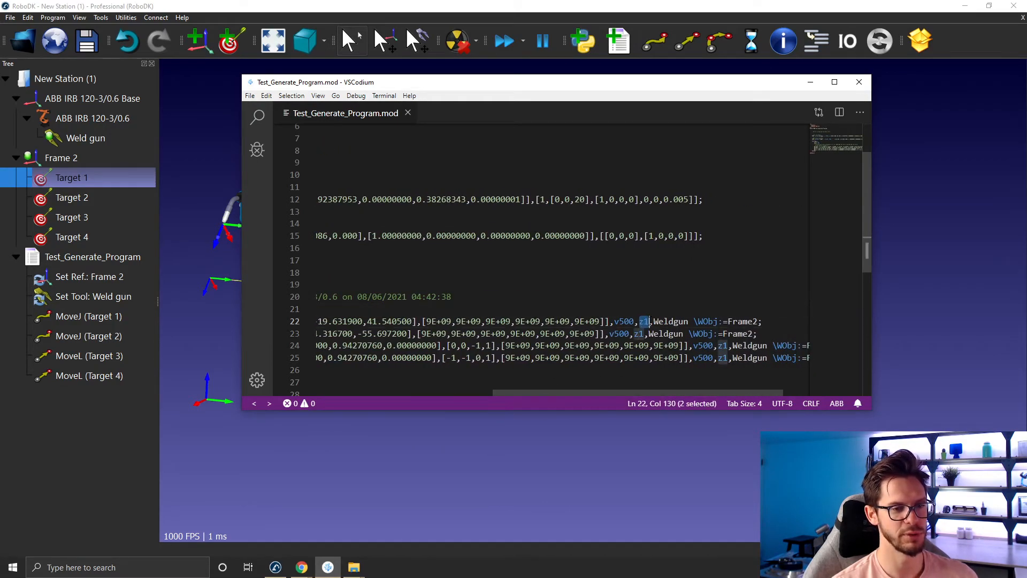
{"action": "left_click_drag", "start_coordinate": [627, 391], "coordinate": [655, 393]}
{"action": "left_click_drag", "start_coordinate": [608, 321], "coordinate": [711, 321]}
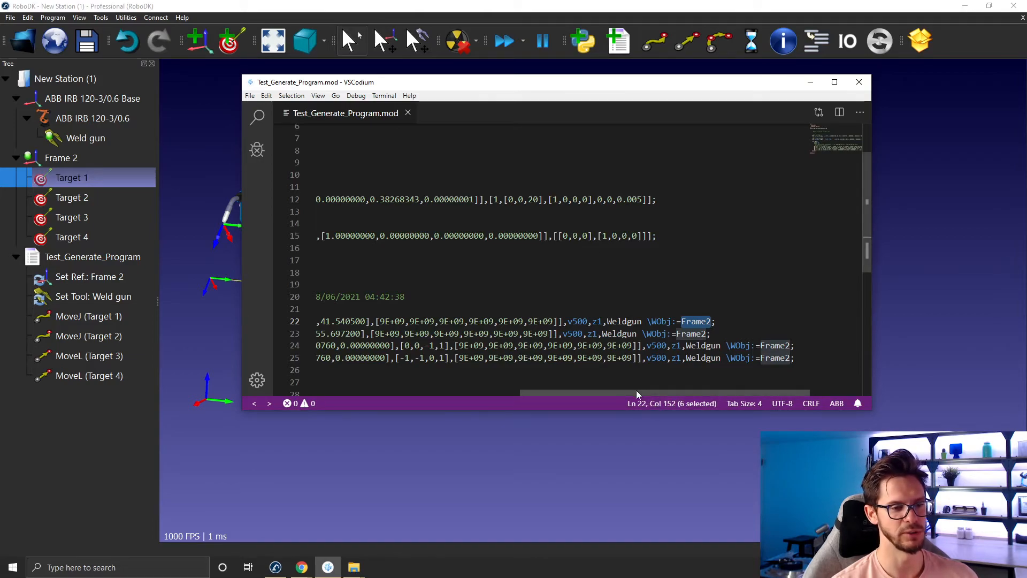
{"action": "left_click_drag", "start_coordinate": [636, 393], "coordinate": [327, 396]}
{"action": "left_click_drag", "start_coordinate": [437, 80], "coordinate": [569, 86]}
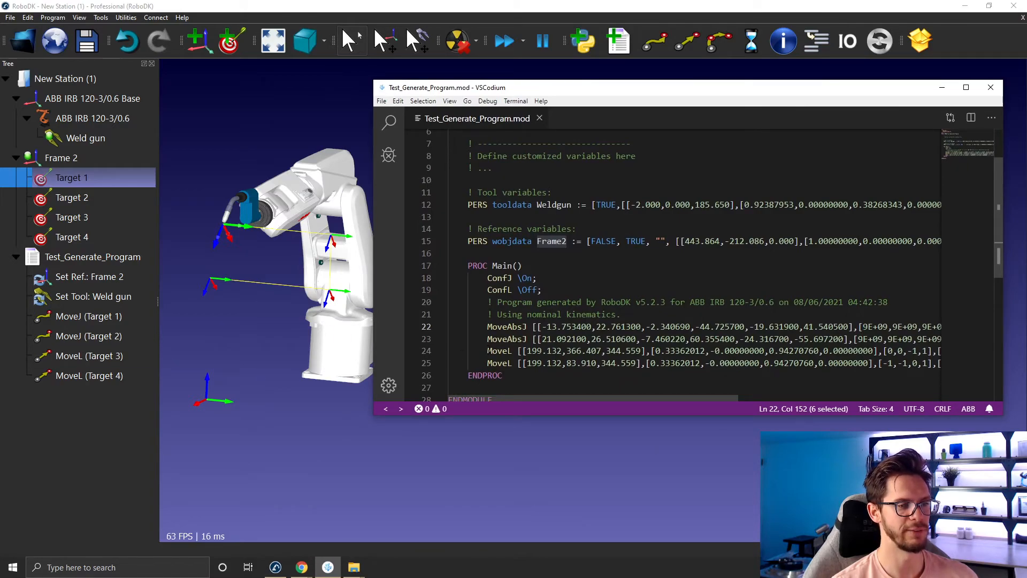
- Examine the first MoveL's position values and open Target 3's properties in a floating panel
{"action": "left_click_drag", "start_coordinate": [487, 350], "coordinate": [518, 350]}
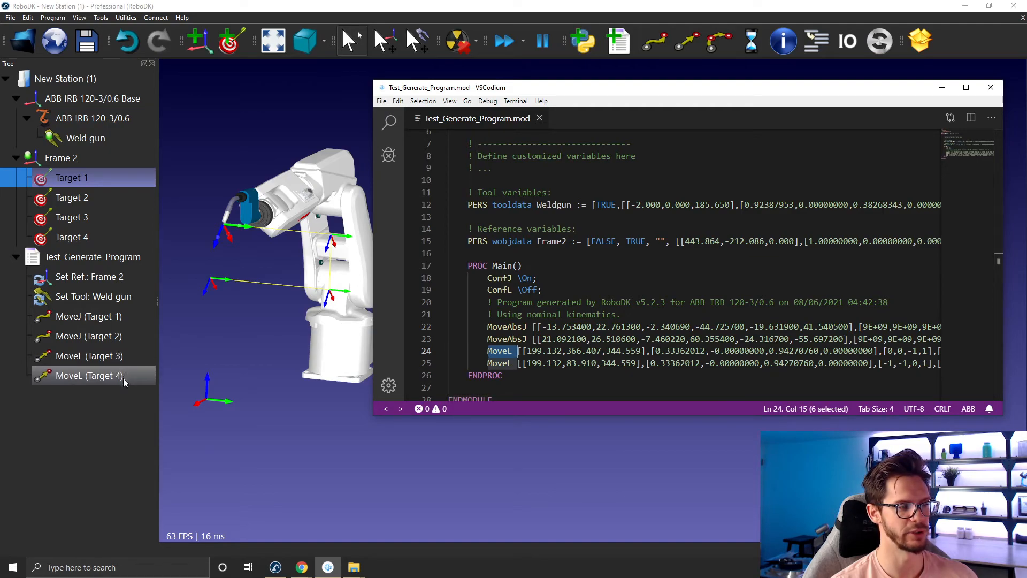
{"action": "left_click_drag", "start_coordinate": [527, 350], "coordinate": [642, 350]}
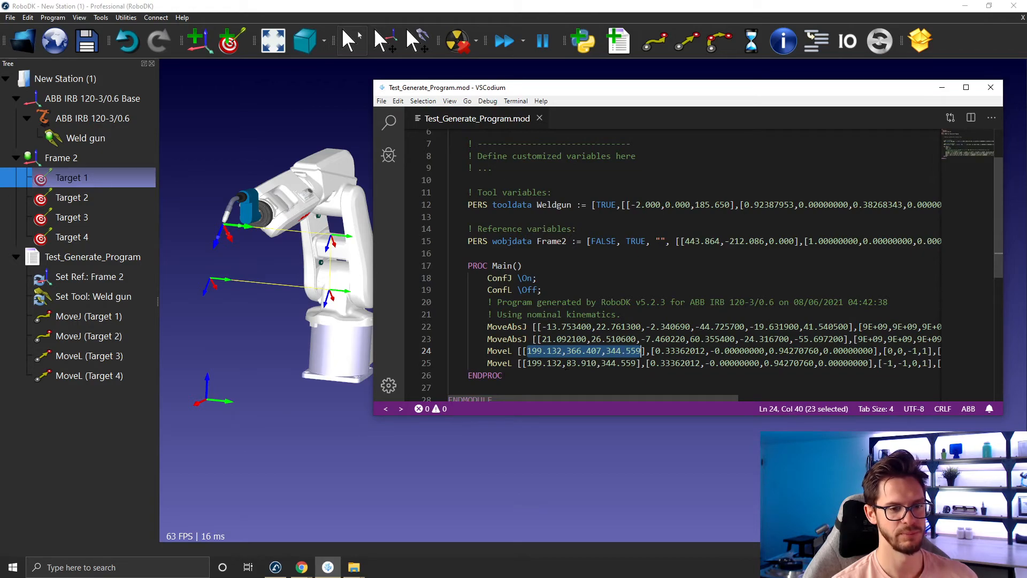
{"action": "left_click", "coordinate": [201, 111]}
{"action": "left_click", "coordinate": [97, 214]}
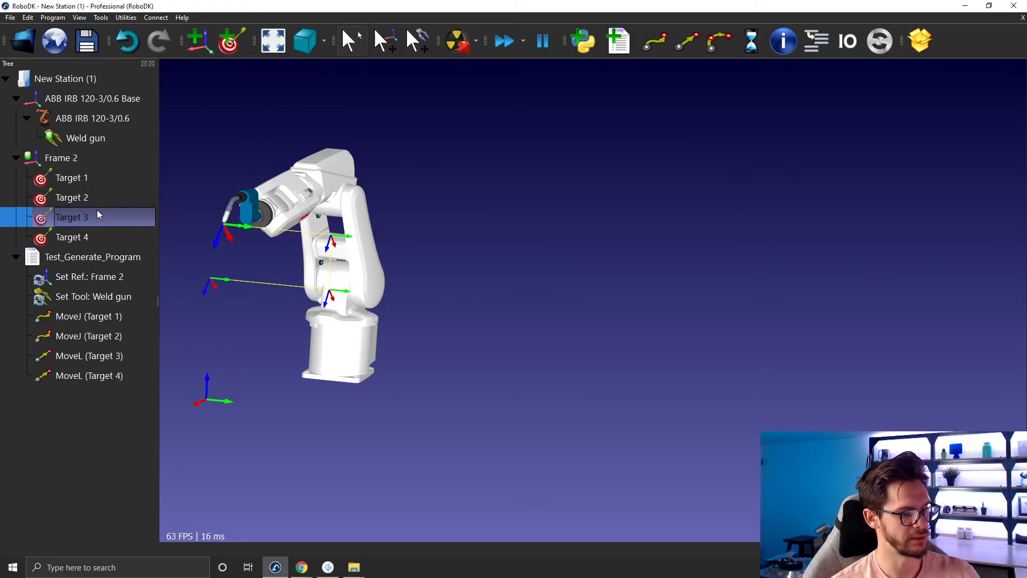
{"action": "double_click", "coordinate": [97, 214]}
{"action": "left_click_drag", "start_coordinate": [865, 64], "coordinate": [216, 72]}
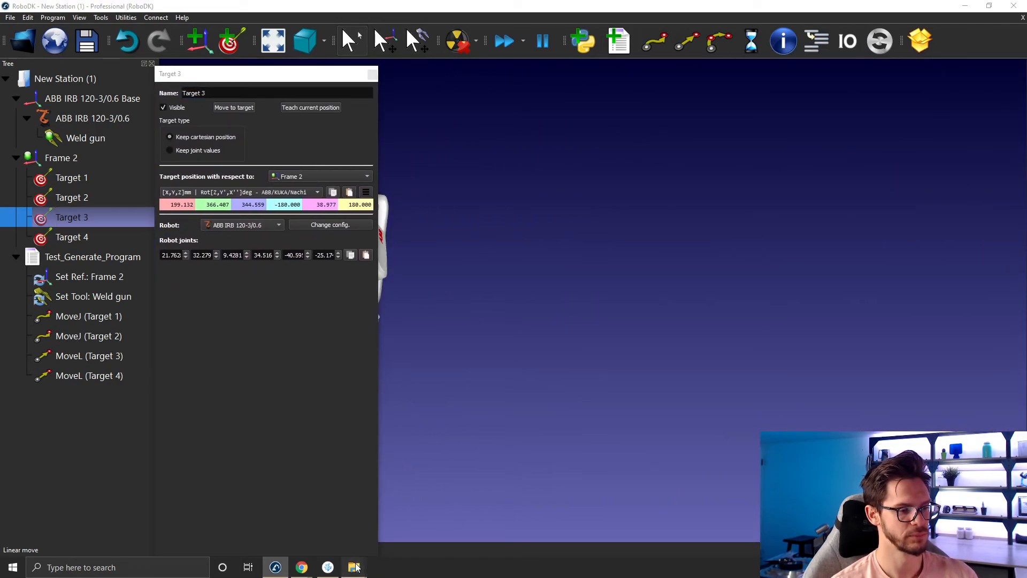
- Compare Target 3's position with the first MoveL's coordinates and quaternion orientation values in the code
{"action": "left_click", "coordinate": [328, 566]}
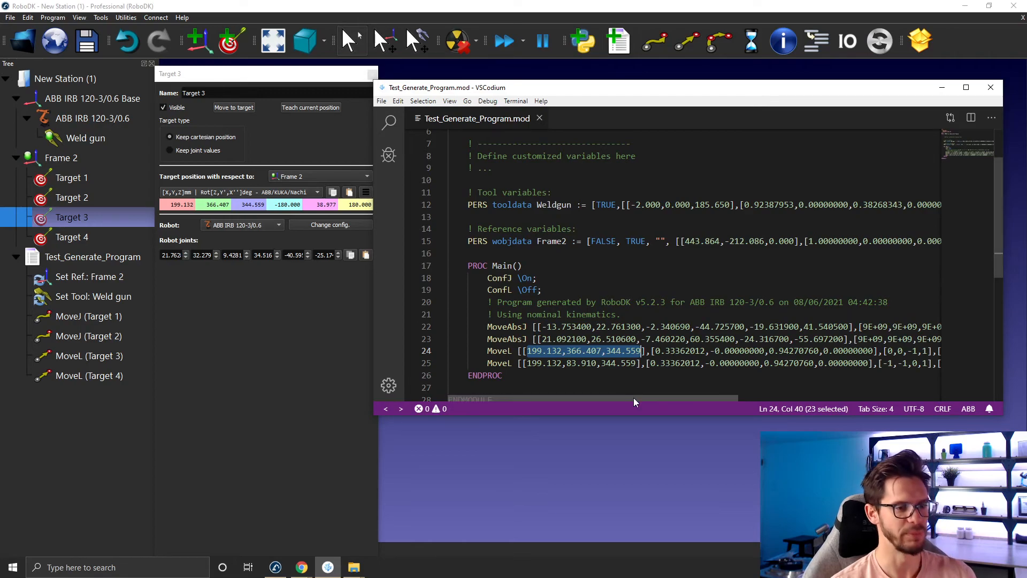
{"action": "left_click_drag", "start_coordinate": [328, 75], "coordinate": [293, 74]}
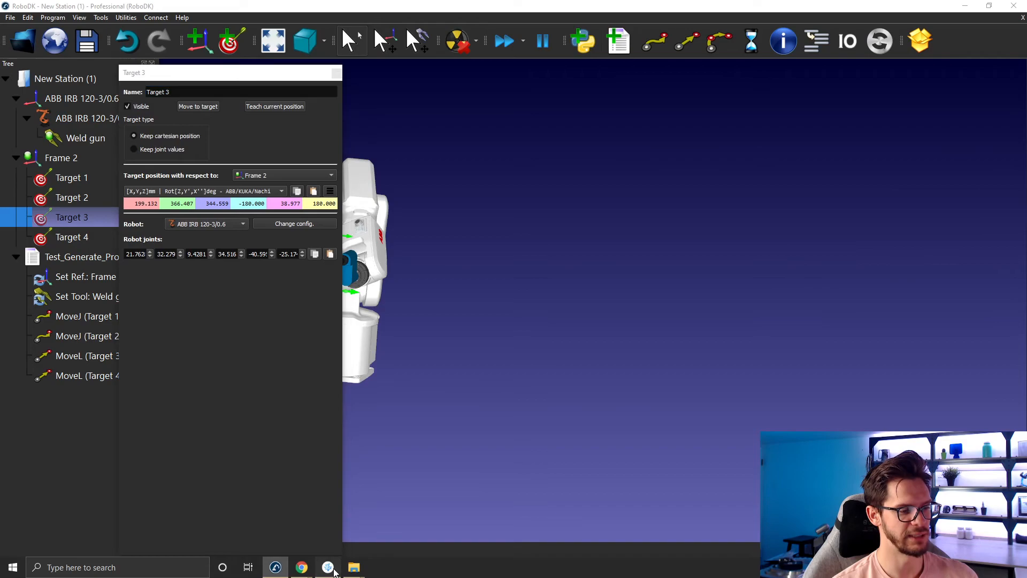
{"action": "left_click", "coordinate": [328, 567]}
{"action": "left_click_drag", "start_coordinate": [656, 351], "coordinate": [867, 351]}
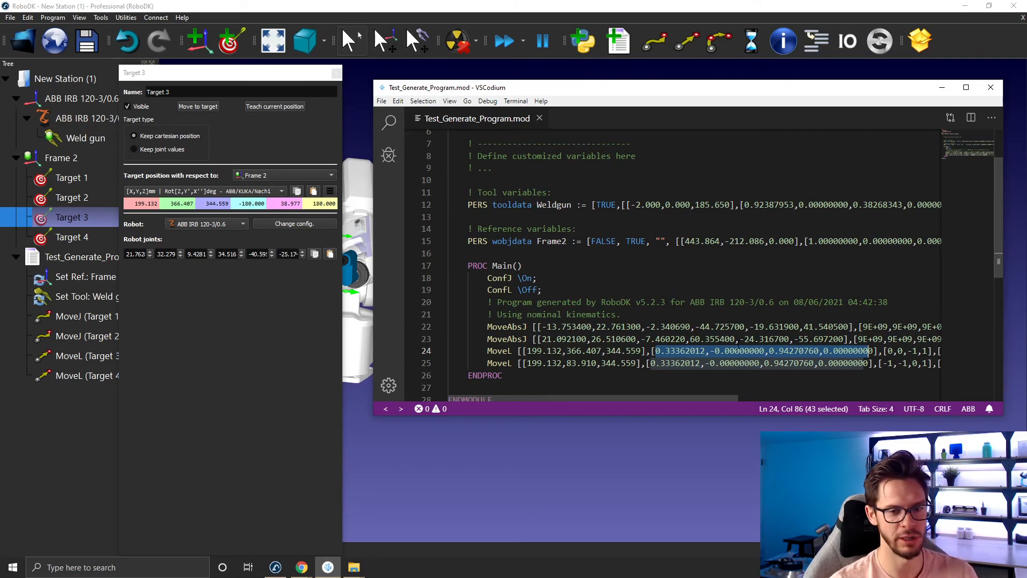
{"action": "left_click", "coordinate": [693, 373]}
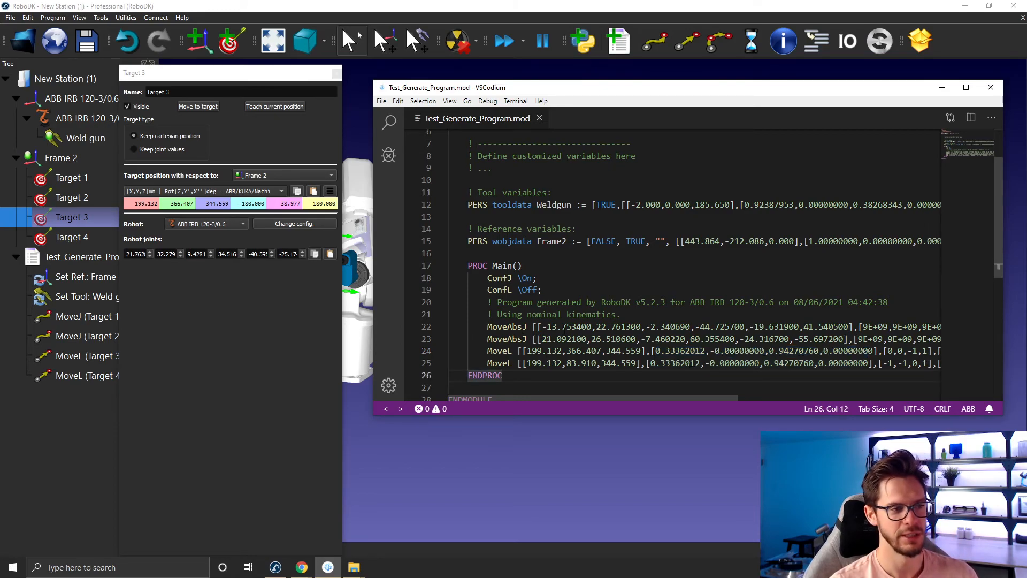
- Display Target 3's orientation as an ABB quaternion and compare it with the MoveL values in the code
{"action": "left_click", "coordinate": [236, 191]}
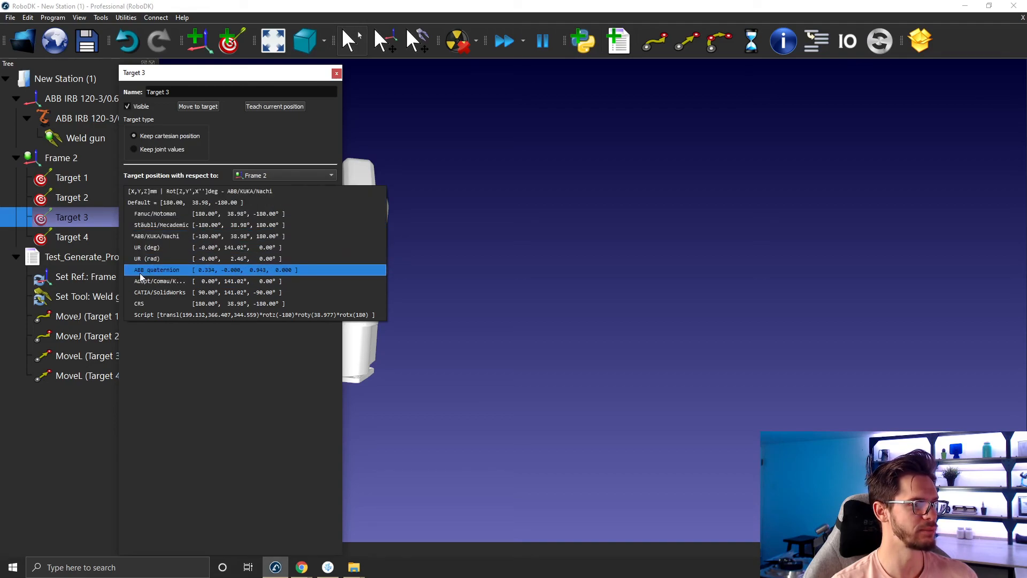
{"action": "left_click", "coordinate": [142, 272]}
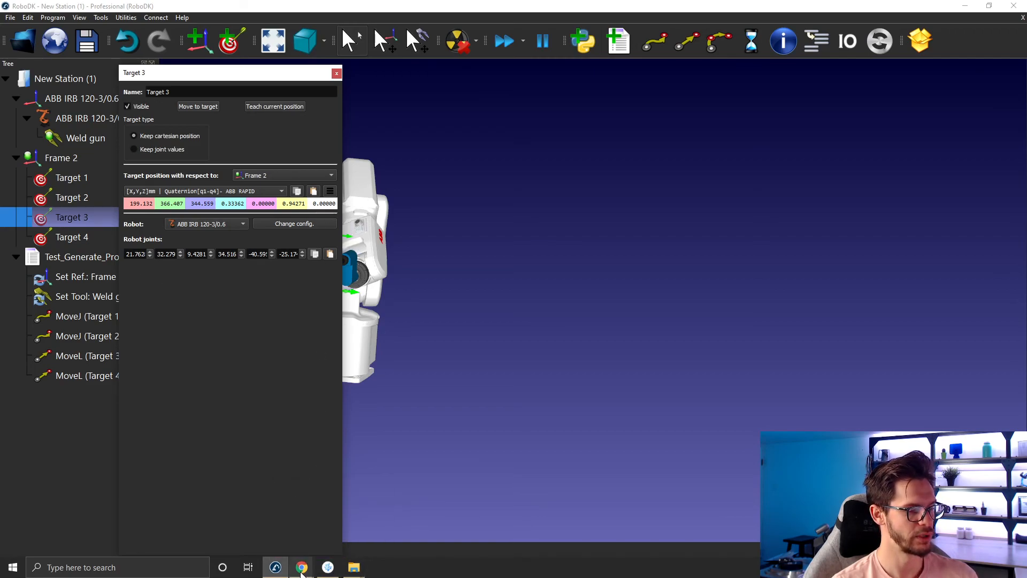
{"action": "left_click", "coordinate": [328, 567]}
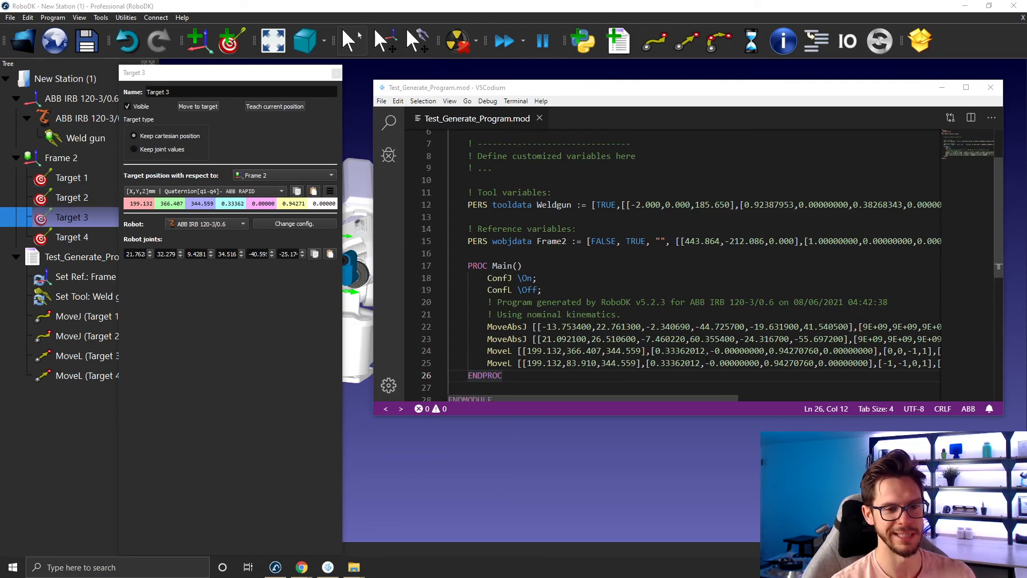
- Restore Target 3's orientation format to ABB/KUKA/Nachi and close its properties panel
{"action": "left_click", "coordinate": [252, 192]}
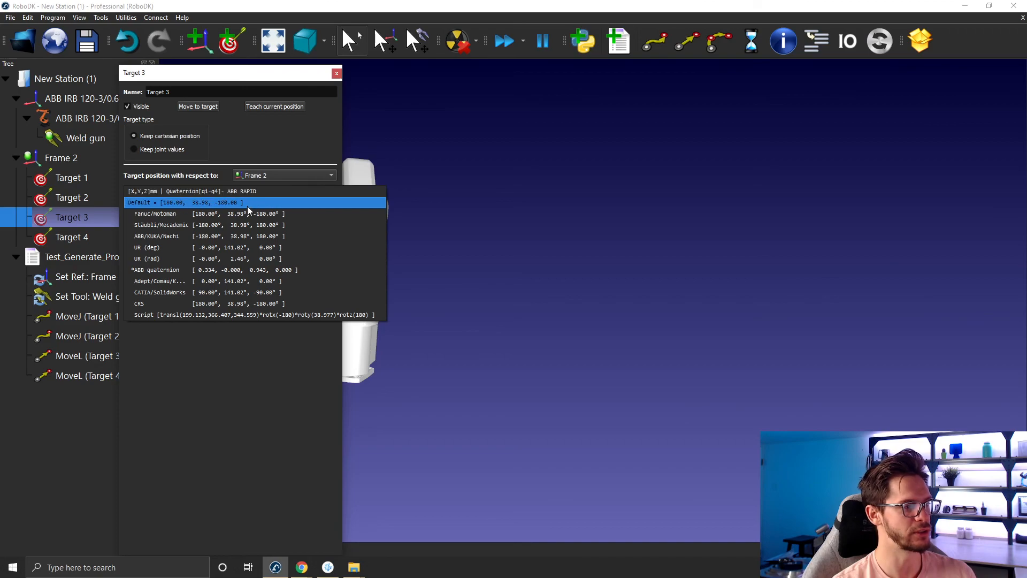
{"action": "left_click", "coordinate": [238, 236]}
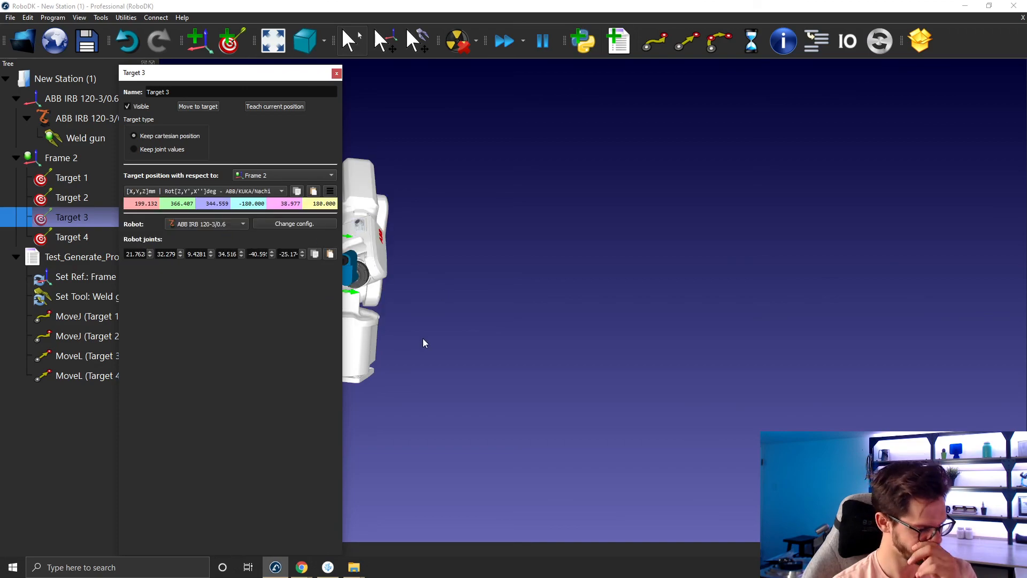
{"action": "left_click", "coordinate": [328, 567]}
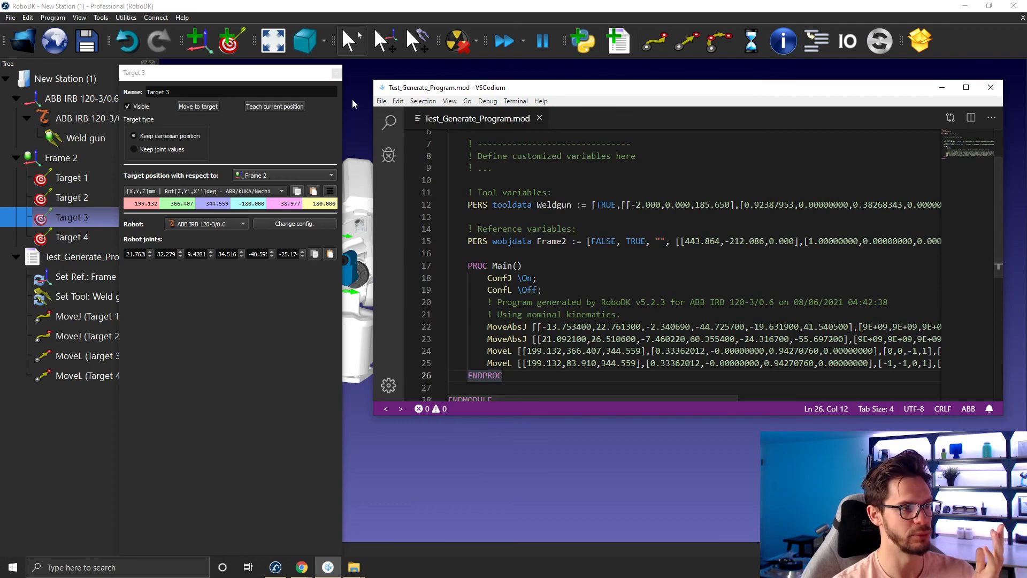
{"action": "left_click", "coordinate": [338, 73]}
{"action": "left_click", "coordinate": [337, 74]}
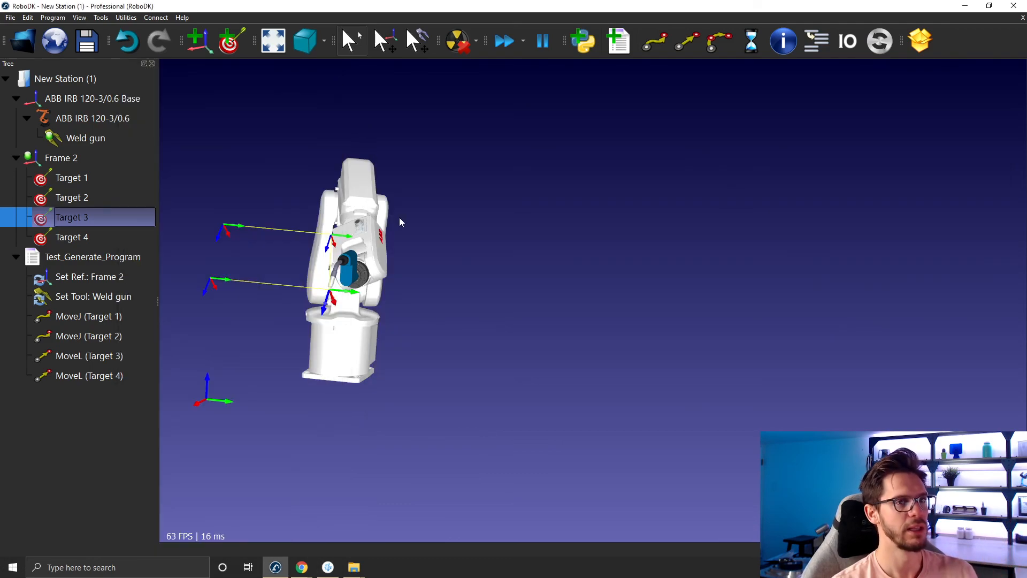